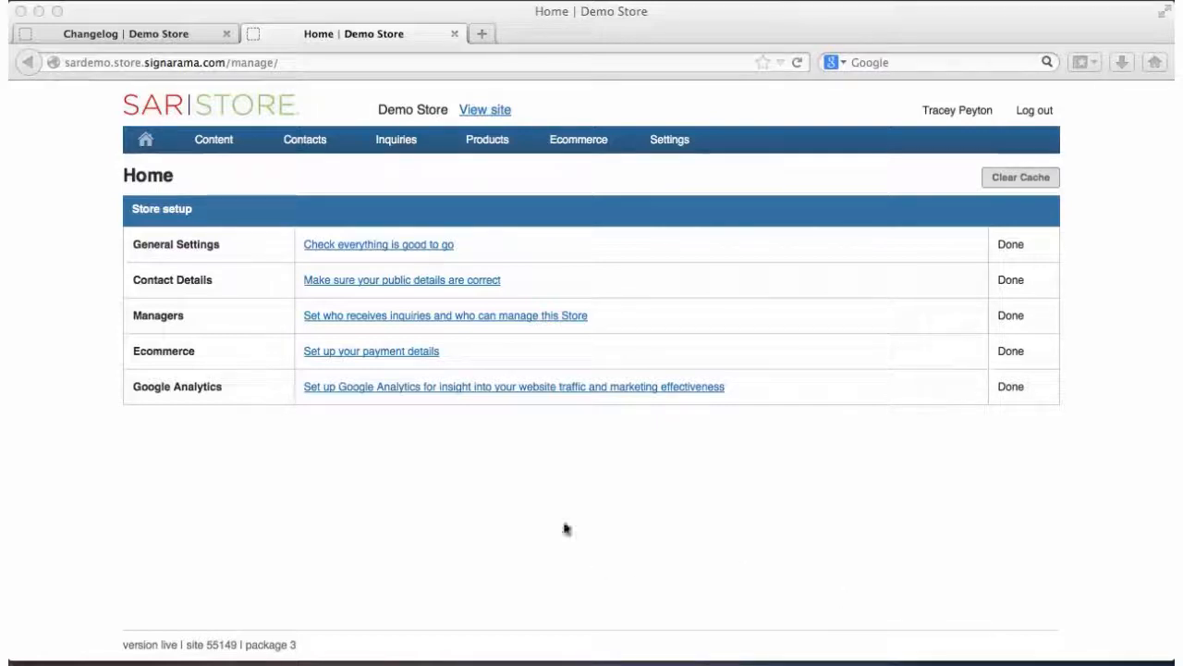
- Find the Forms page in the store's page list and open its attributes
click(222, 143)
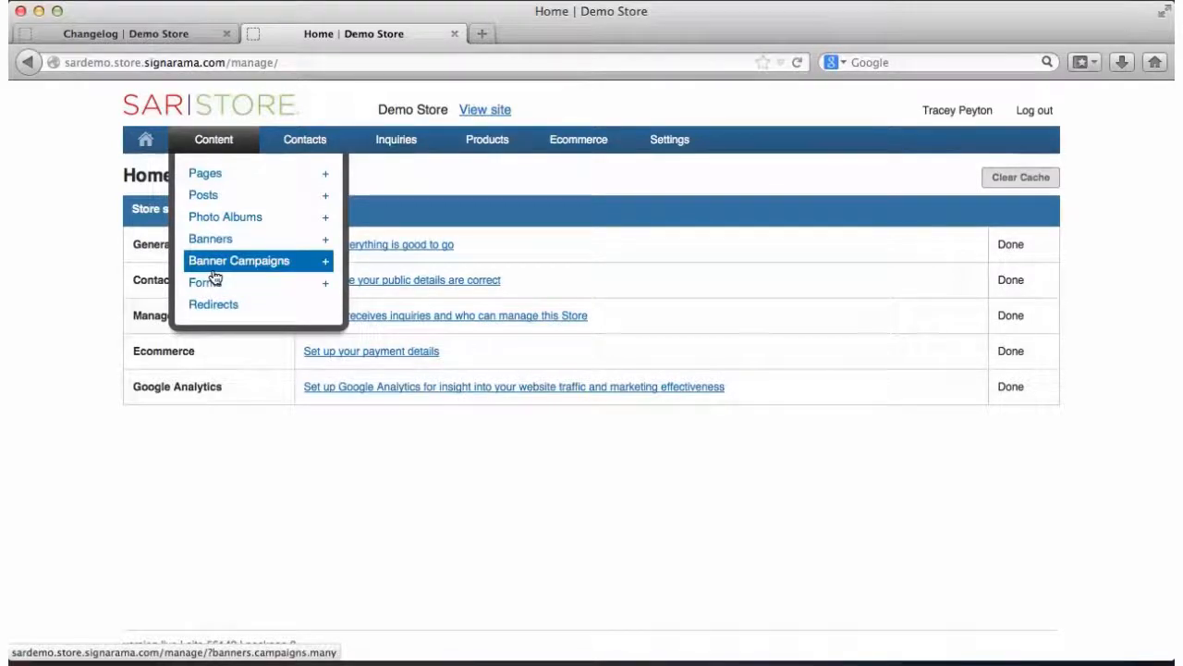
click(206, 174)
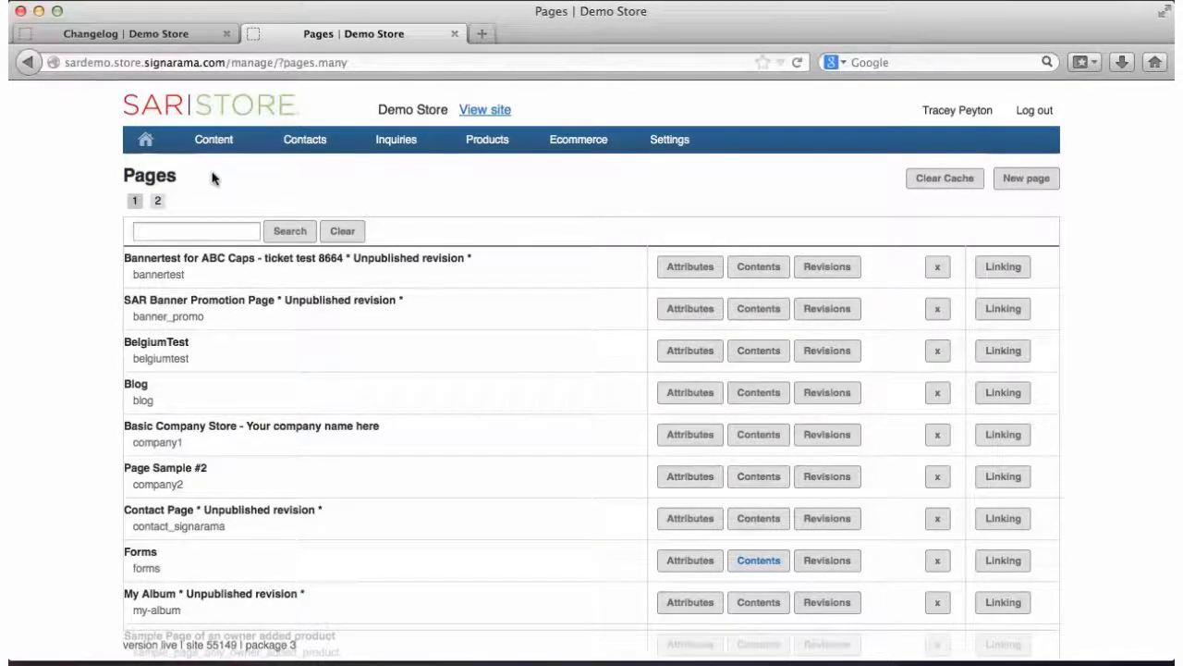
scroll(211, 177, down, 2)
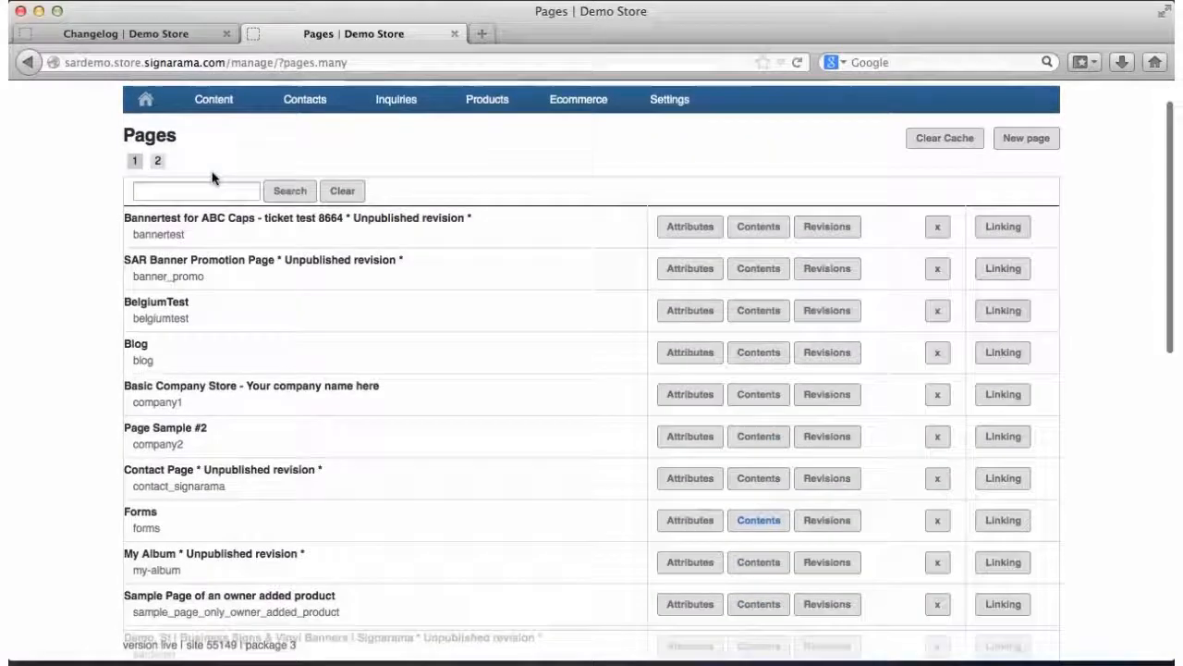
scroll(212, 178, down, 3)
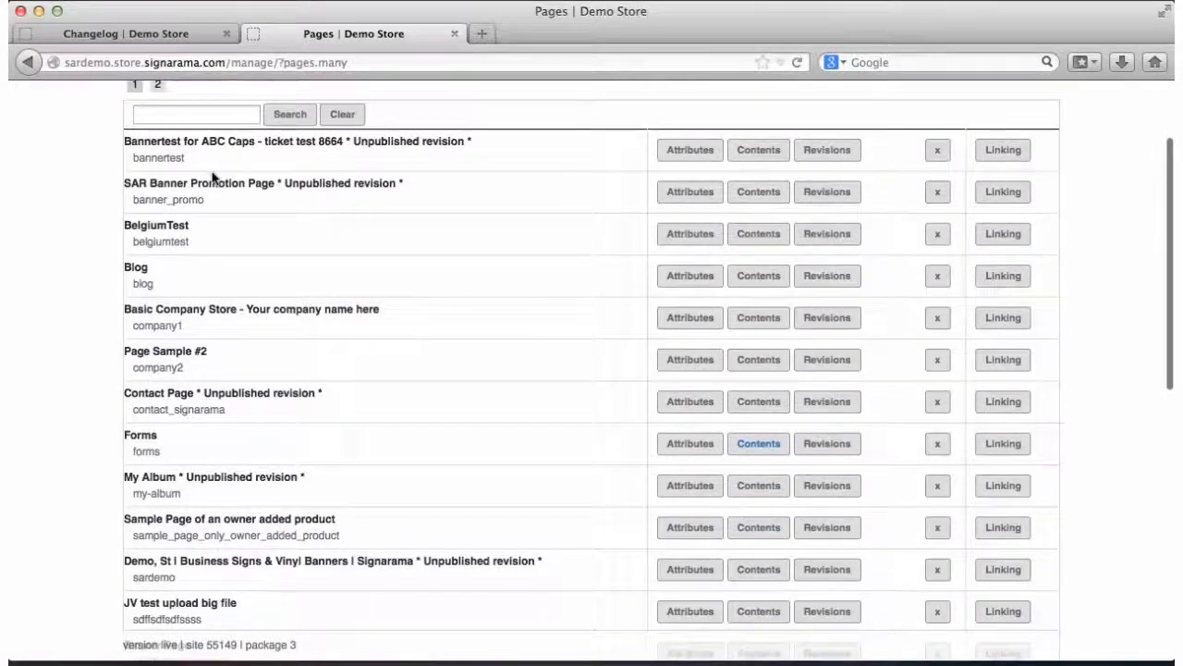
scroll(212, 177, down, 1)
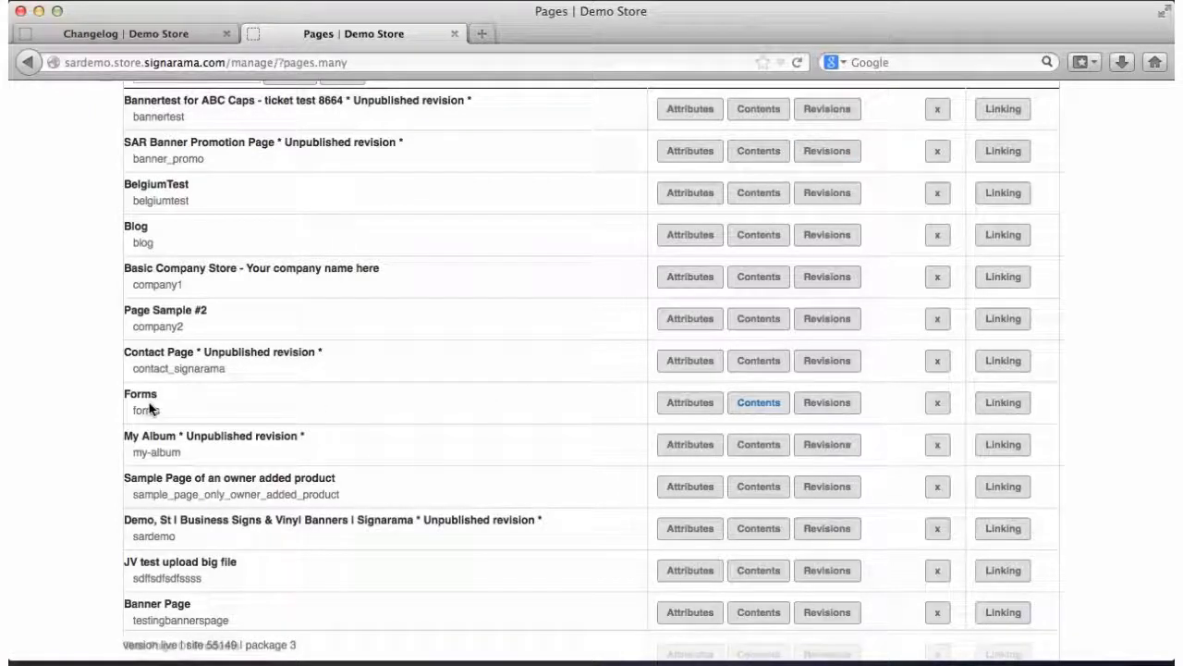
click(694, 409)
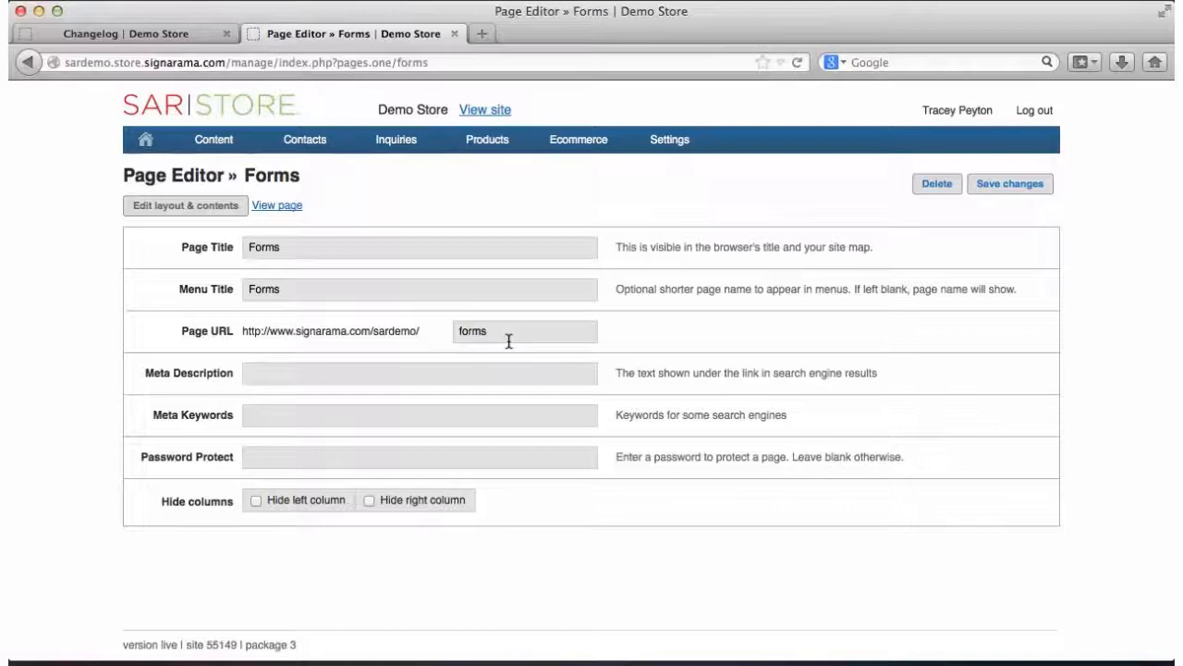
- Examine the form module and its editing controls in the Forms page's layout and contents, and close the layout editor
click(216, 207)
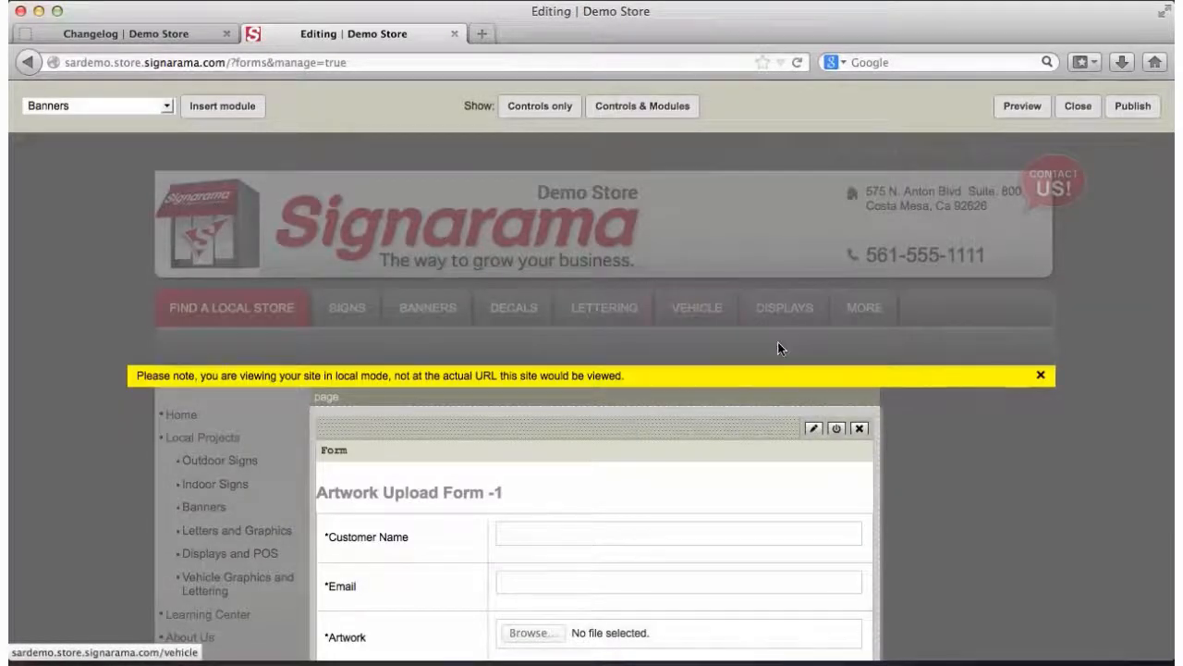
scroll(954, 367, down, 5)
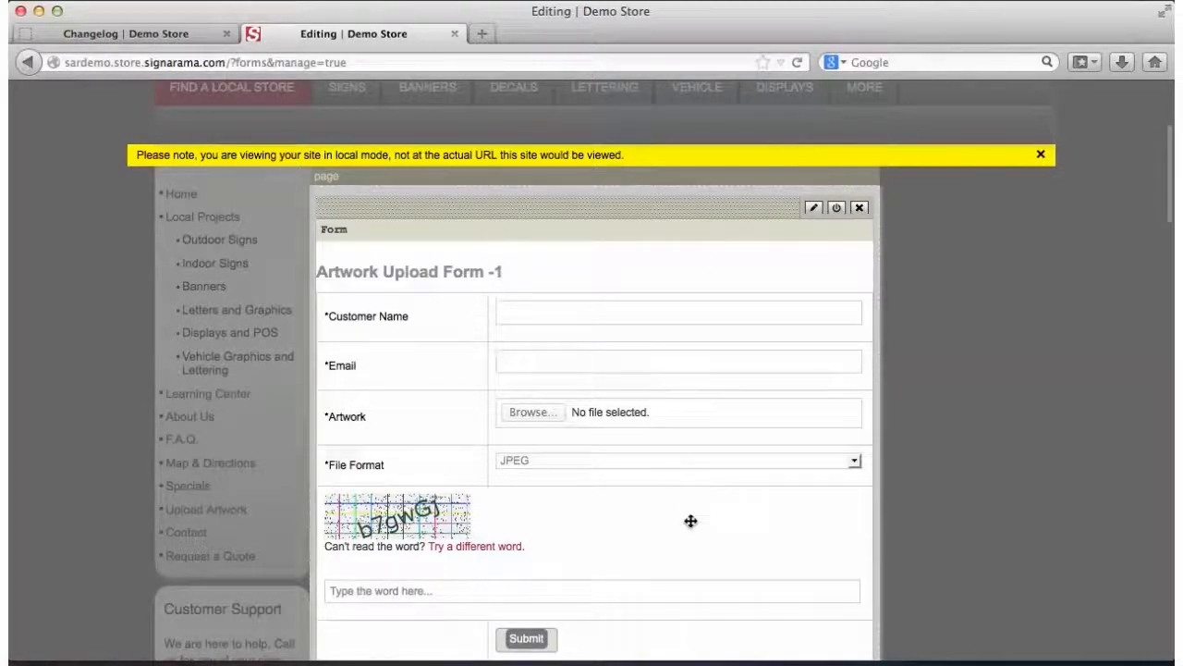
scroll(690, 516, down, 3)
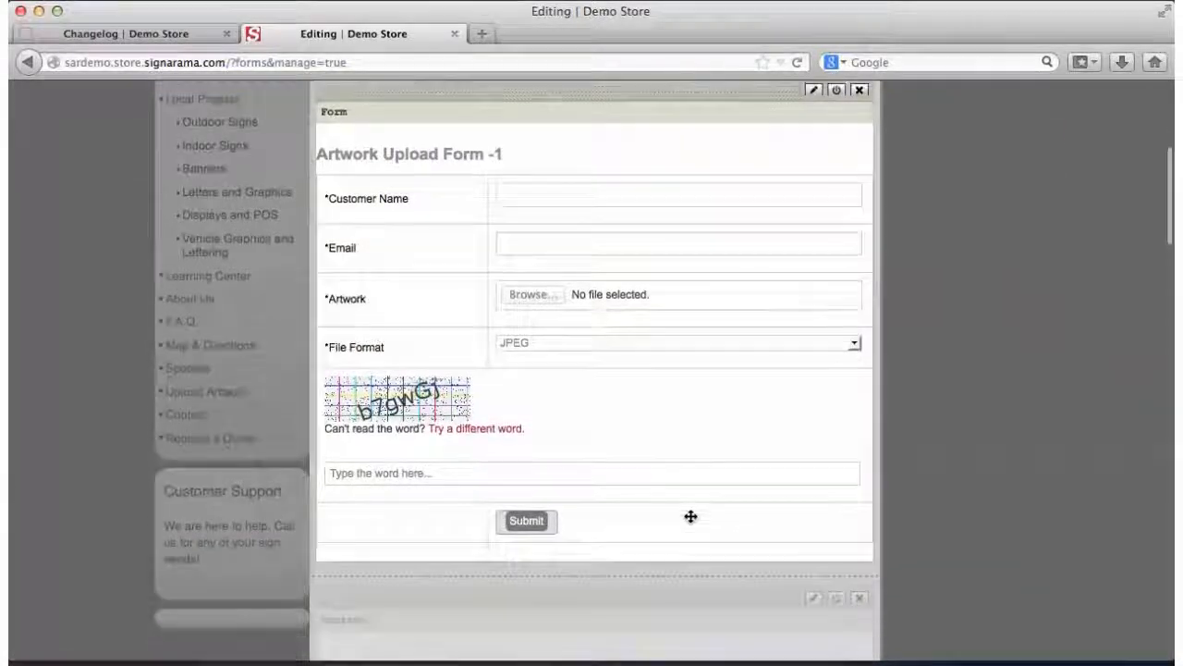
scroll(691, 516, up, 1)
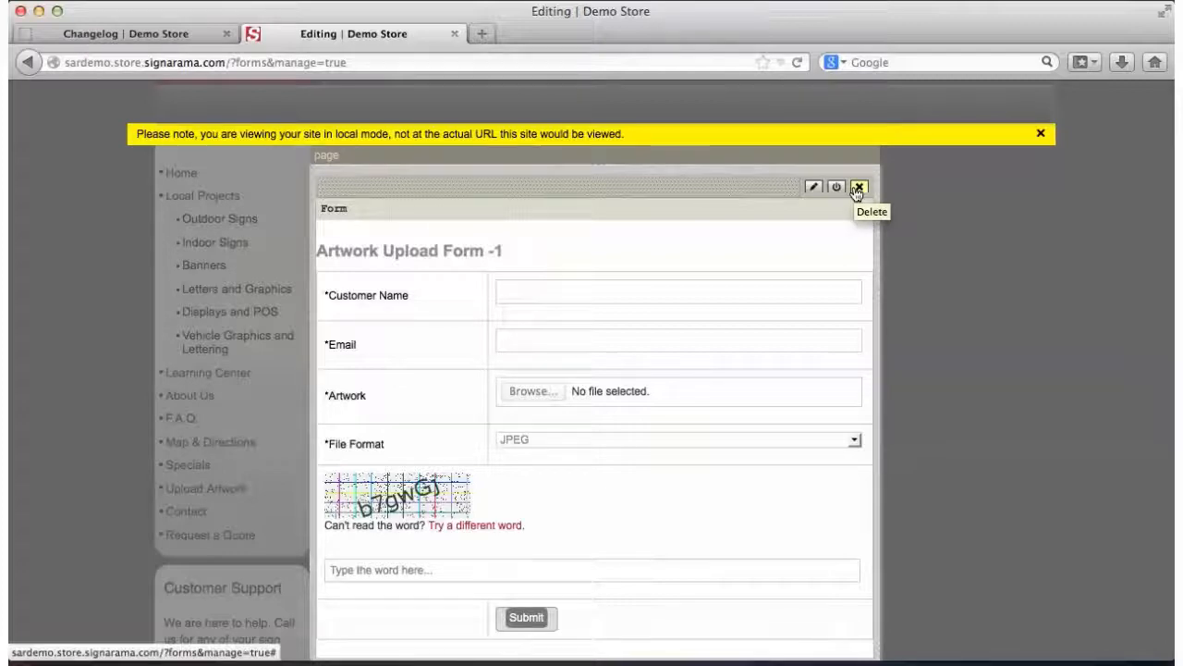
scroll(855, 190, up, 5)
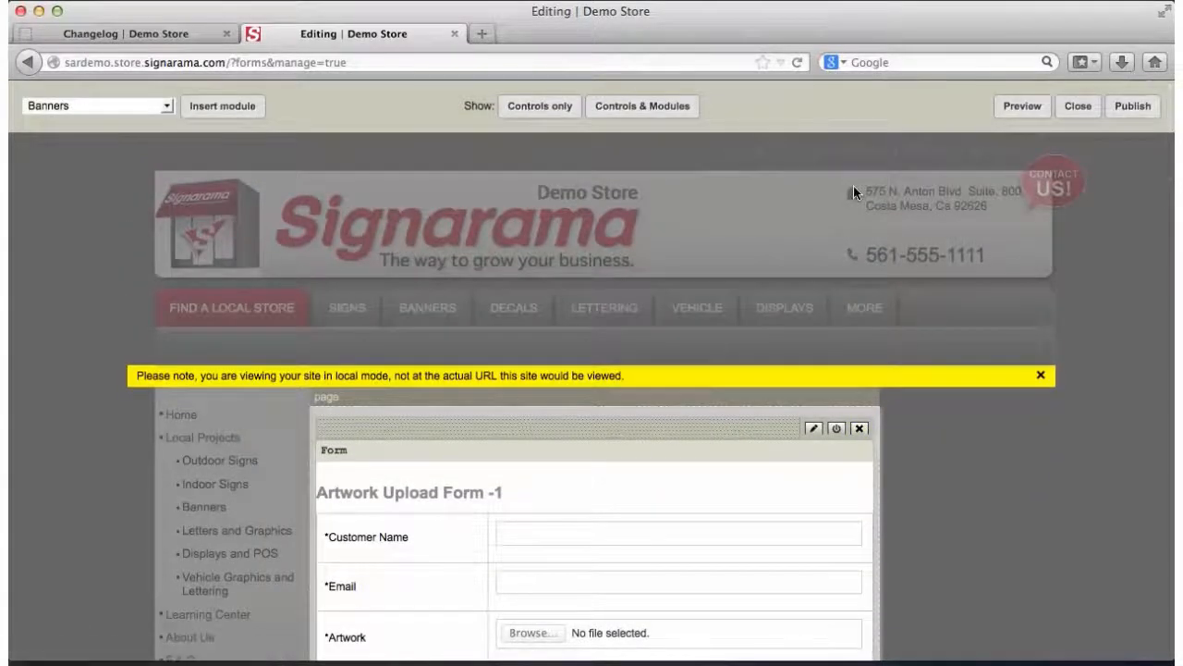
click(1078, 107)
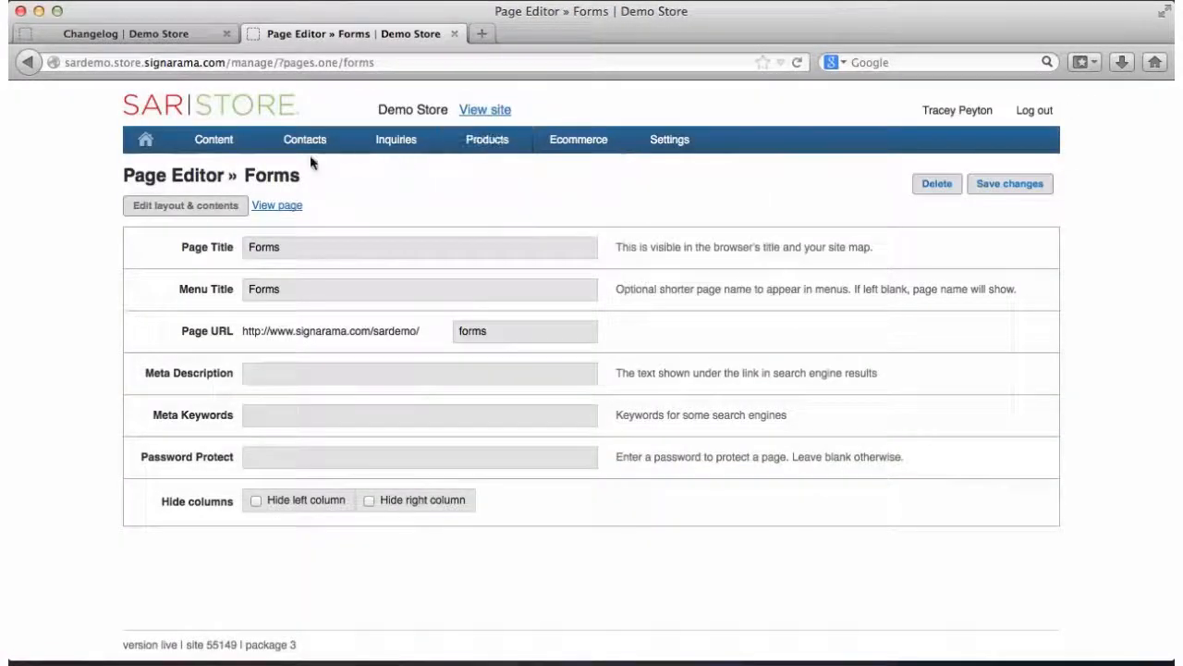
- Return to the page list and search it for "form"
mouse_move(208, 143)
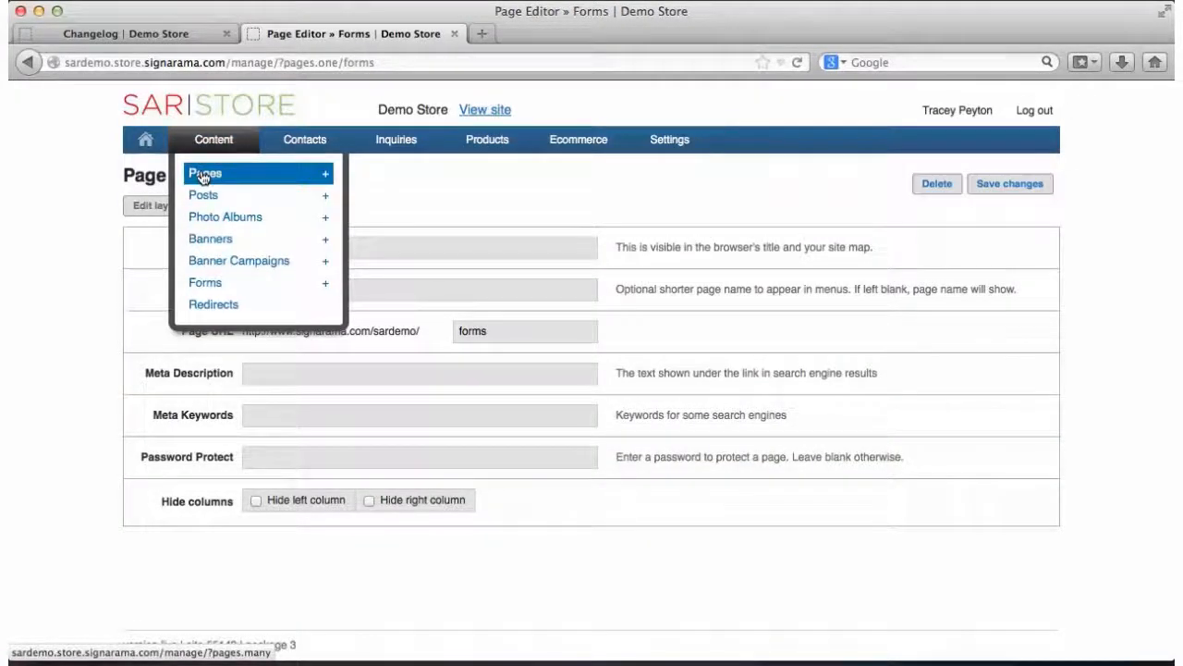
click(204, 175)
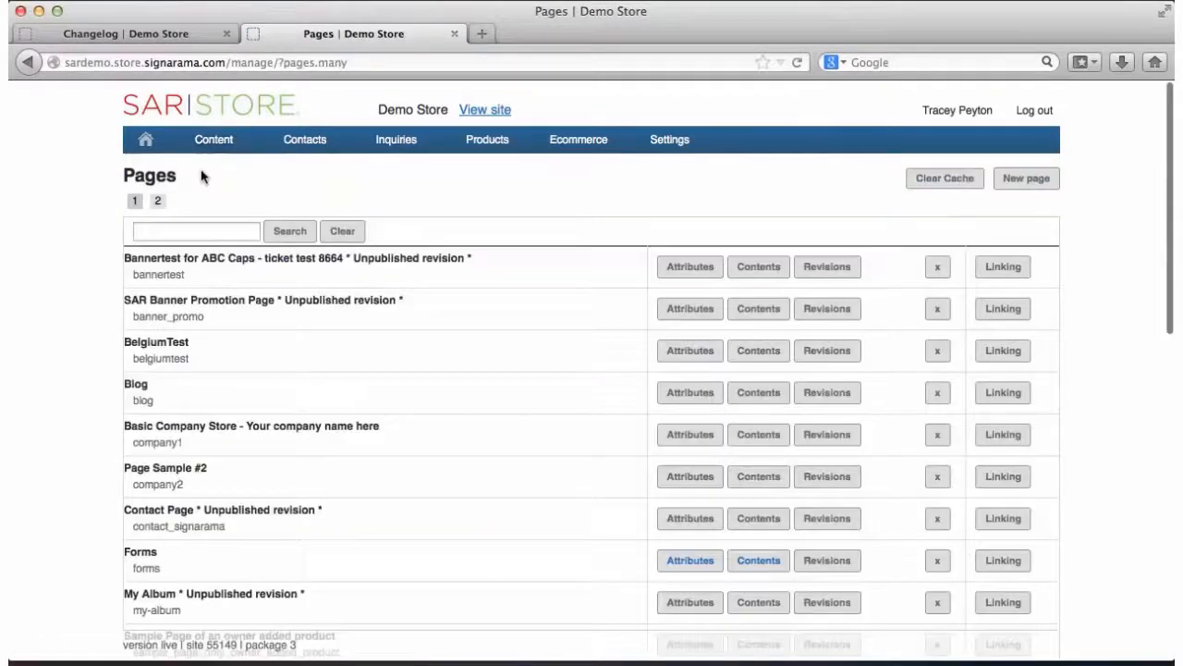
click(170, 233)
text(form)
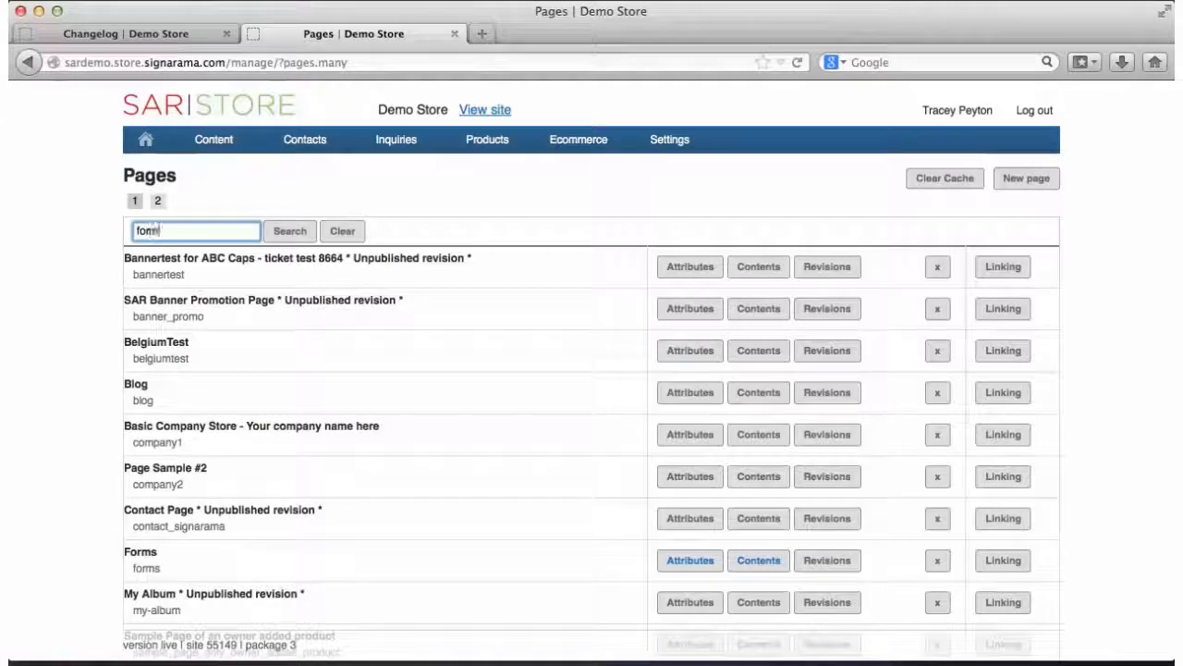
click(273, 231)
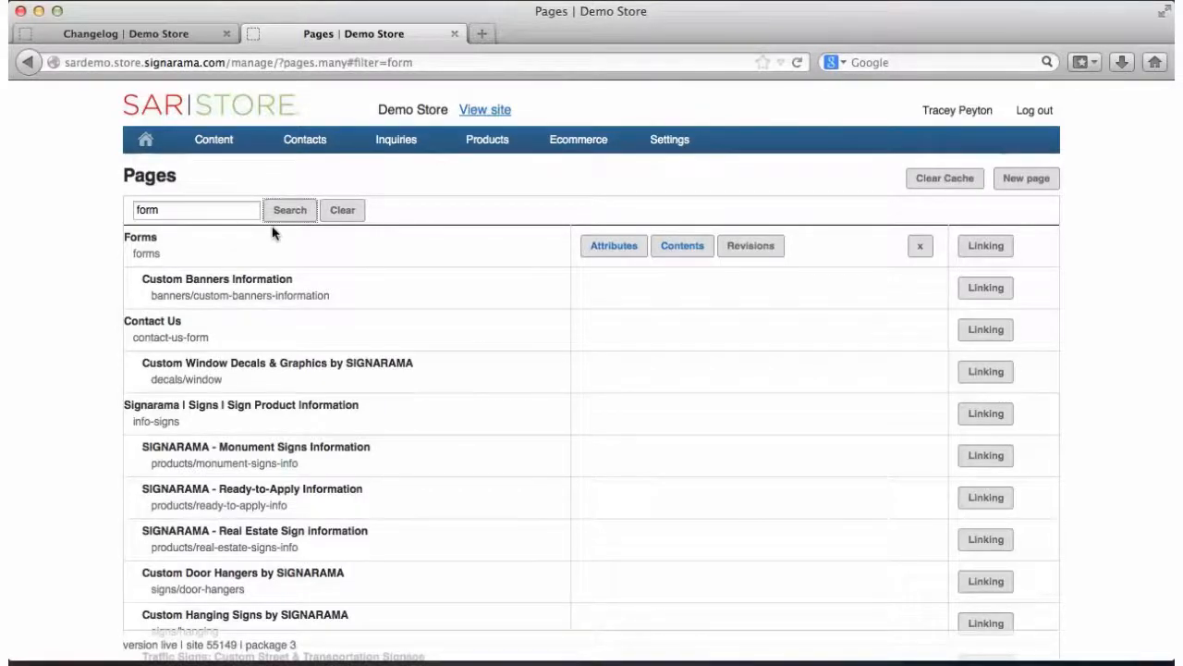
- Start a new page, giving both page title and menu title the manager's first name in possessive form followed by "Special Graphics"
click(1035, 181)
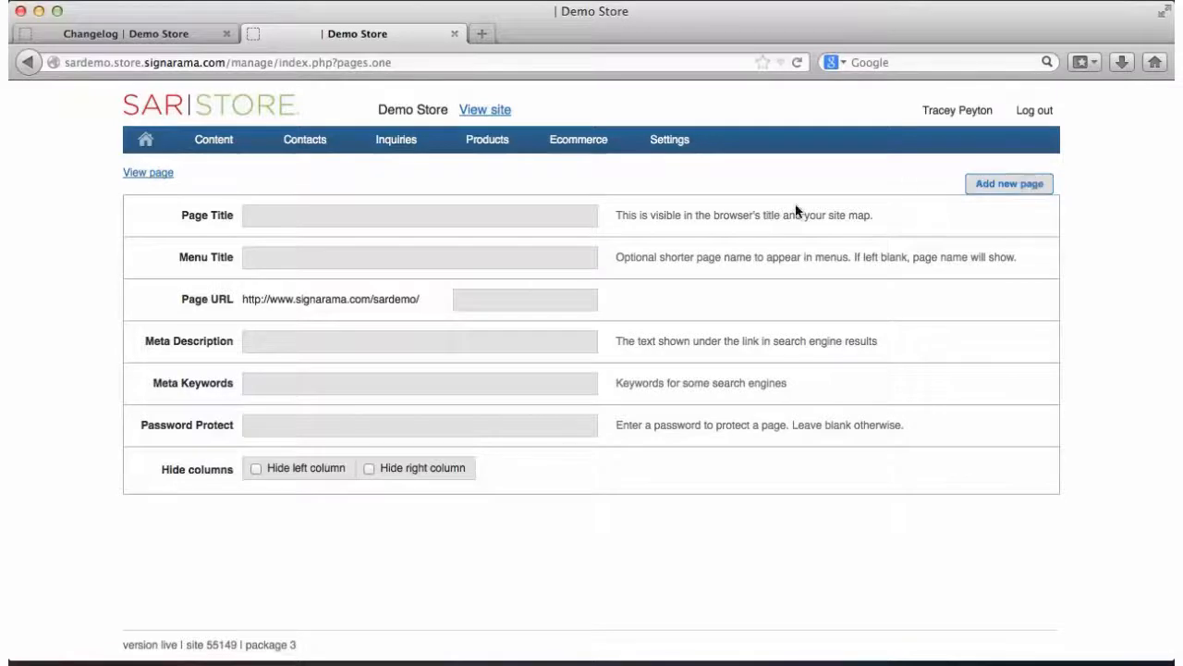
click(283, 215)
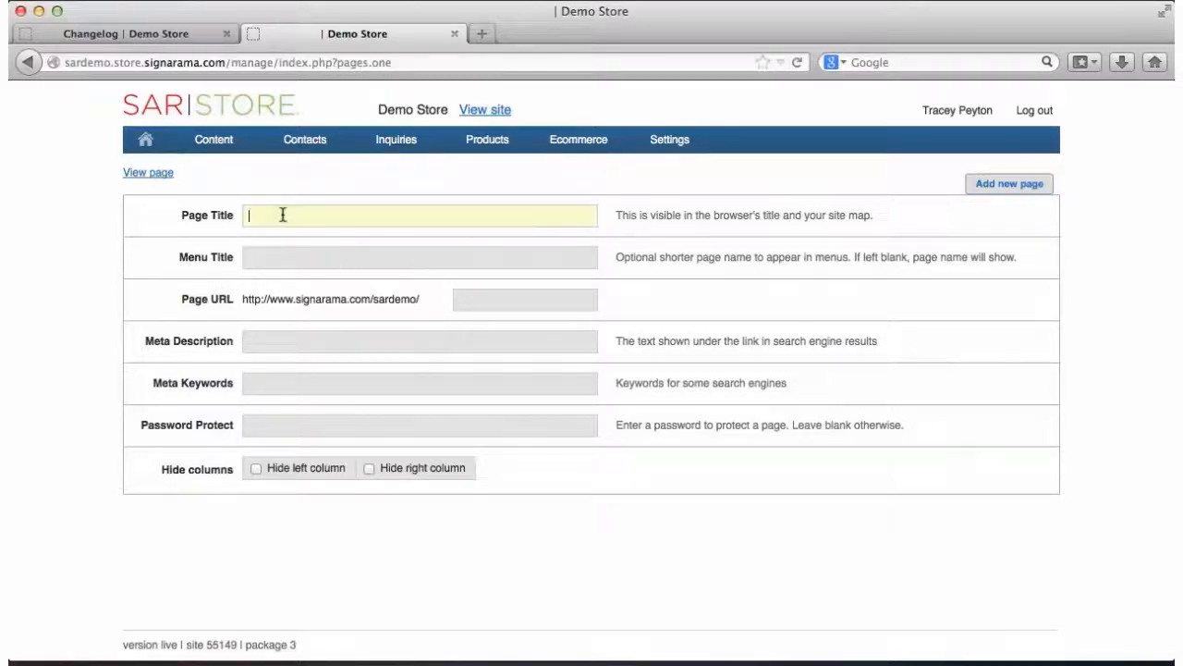
text(Tracey's Special Graphics)
click(275, 258)
text(Tracey)
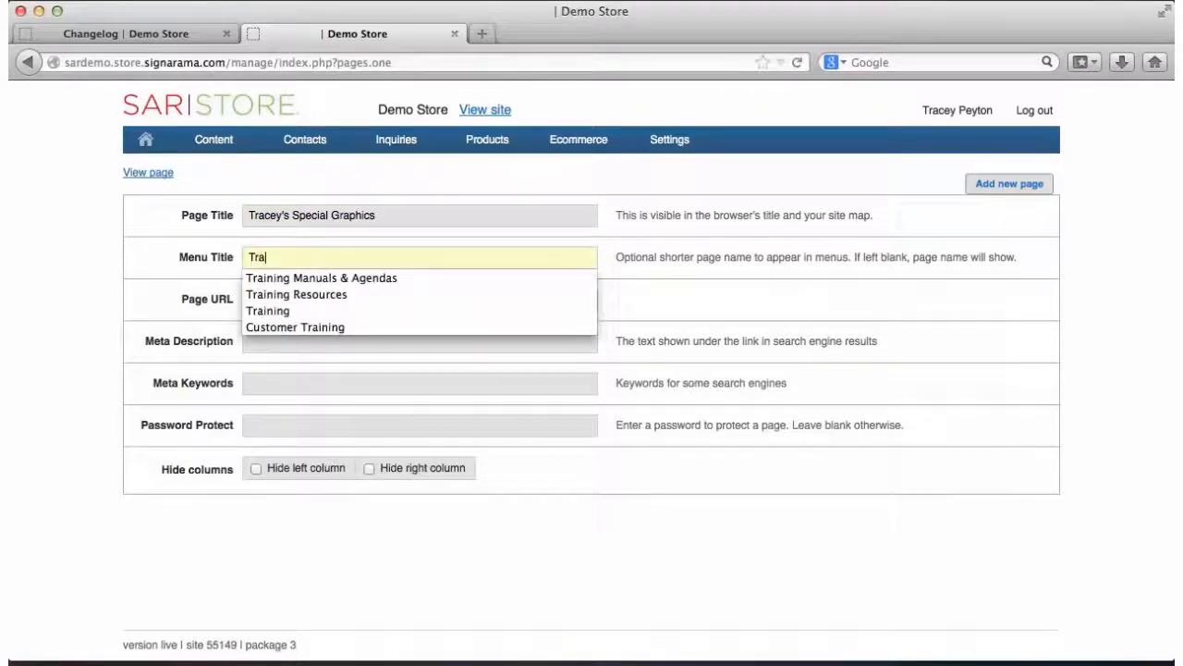
text('s Special)
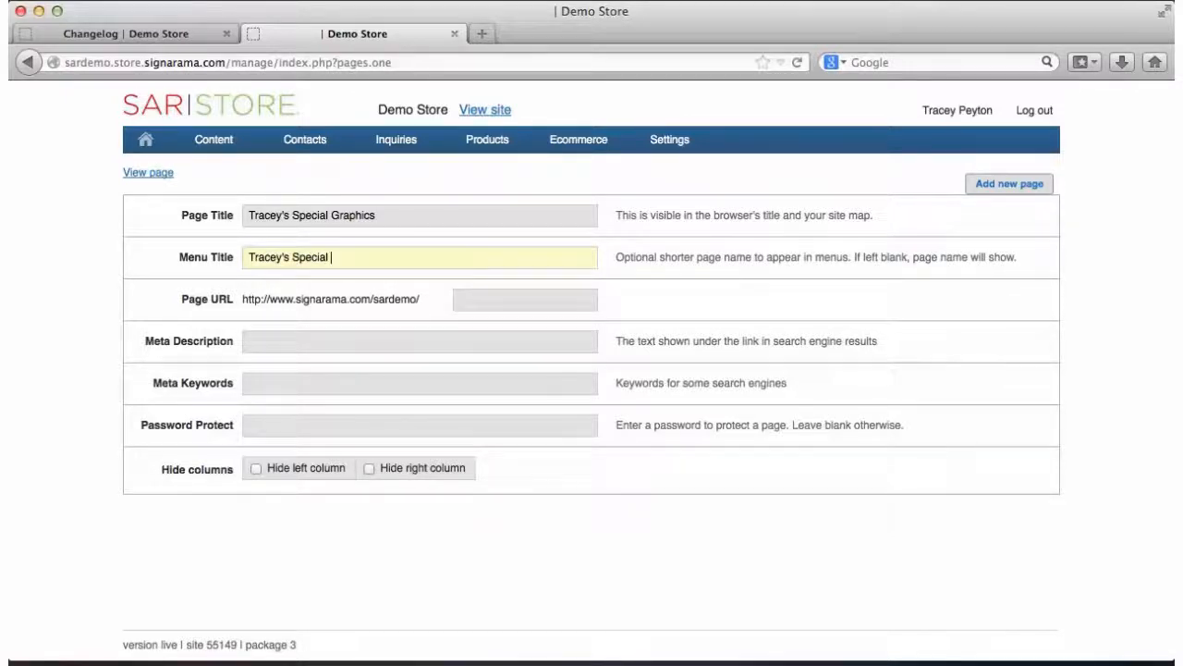
text( Graphics)
- Set the page URL to the manager's first name with an s, followed by "-graphics", and add the new page
click(465, 300)
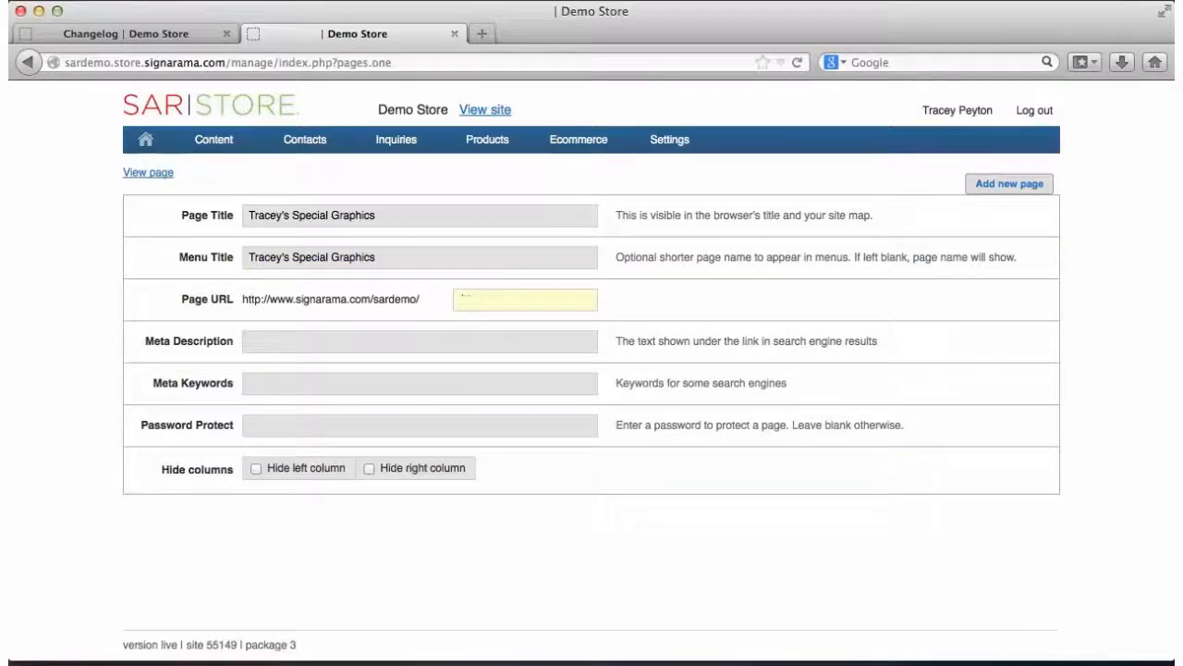
text(traceys-graphics)
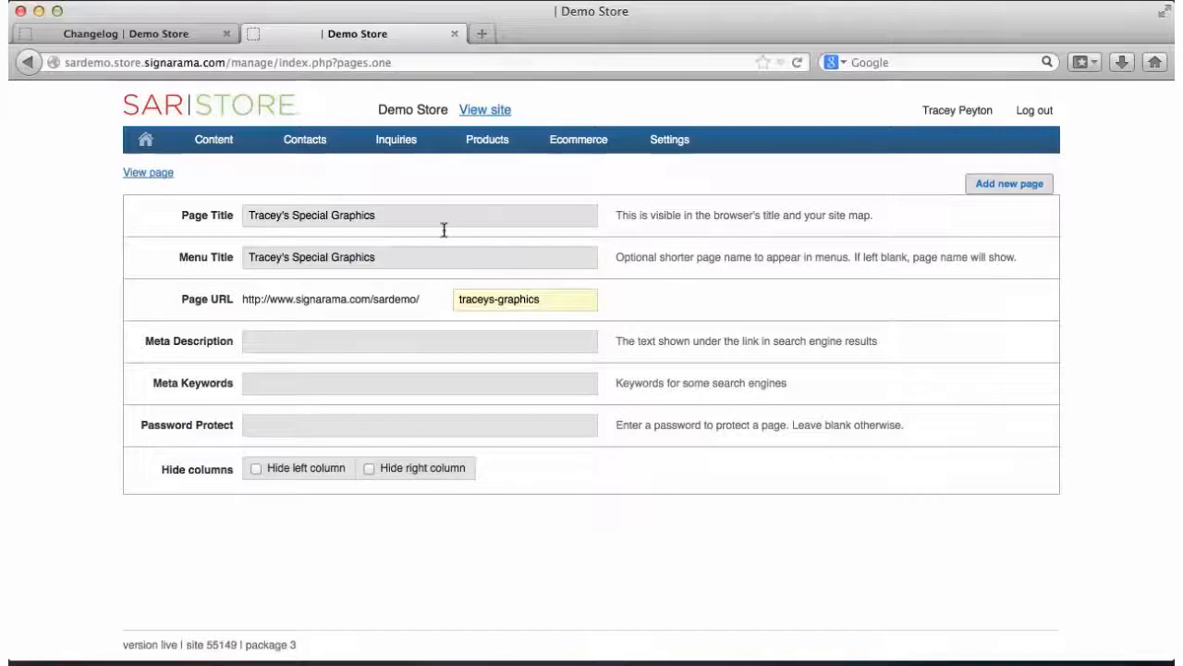
click(985, 189)
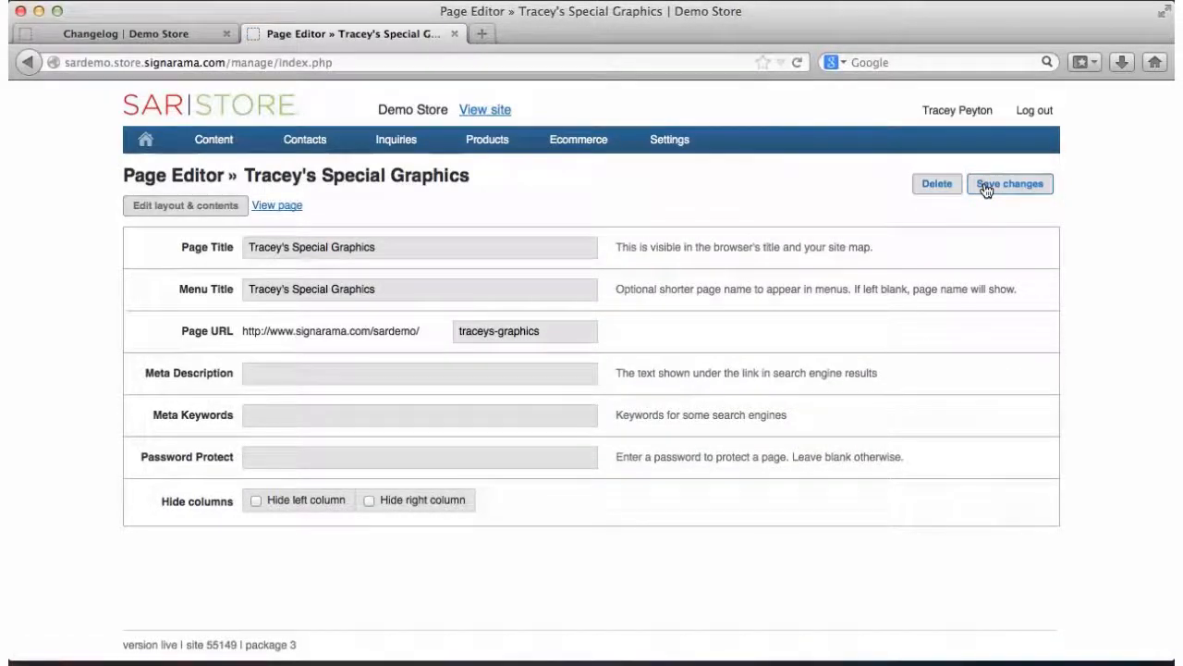
- Replace the new page's placeholder text with "We specialize in graphics for your vehicle and banners. Signarama has created these custom graphics just for you."
click(209, 212)
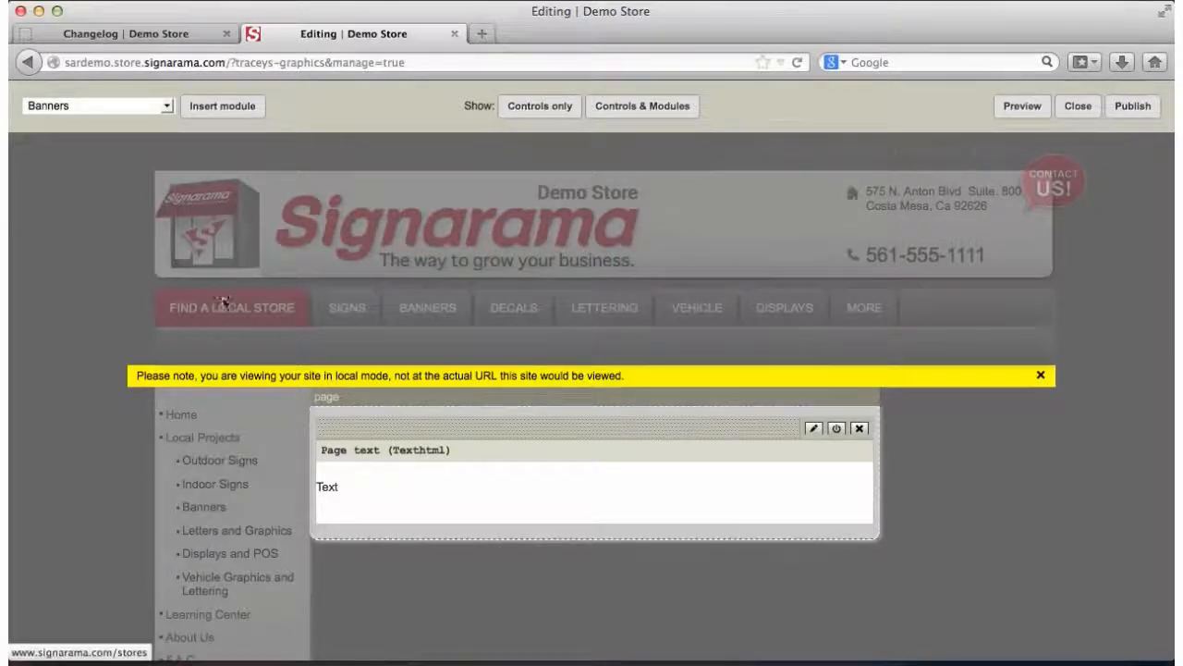
scroll(290, 281, down, 3)
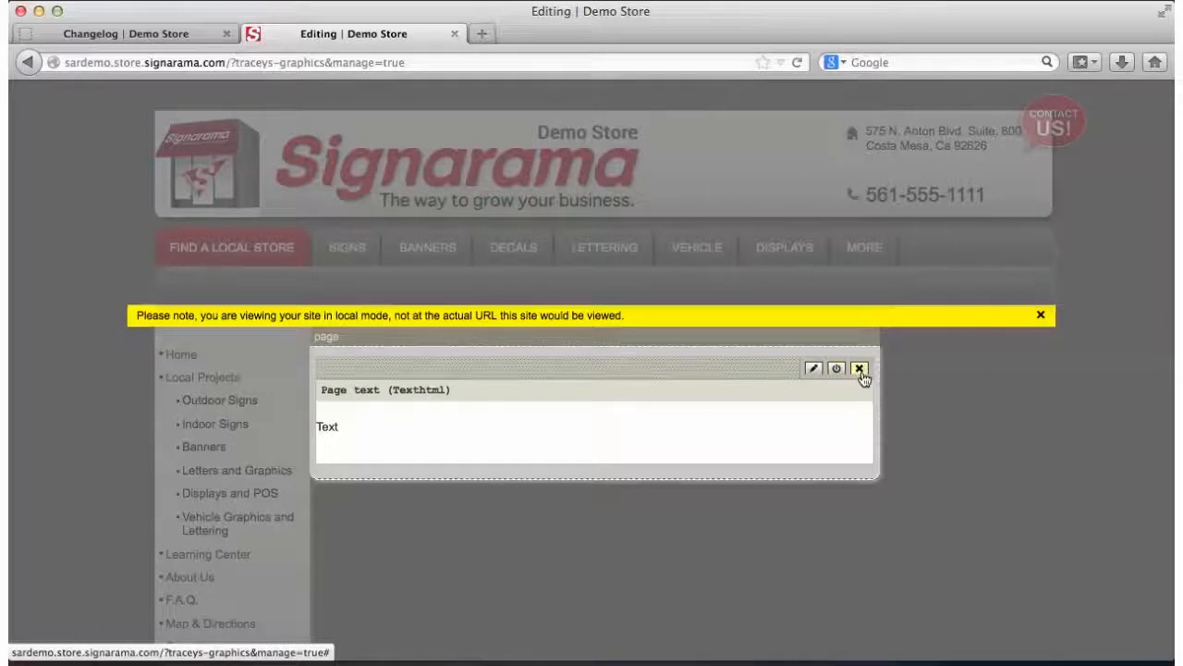
click(812, 371)
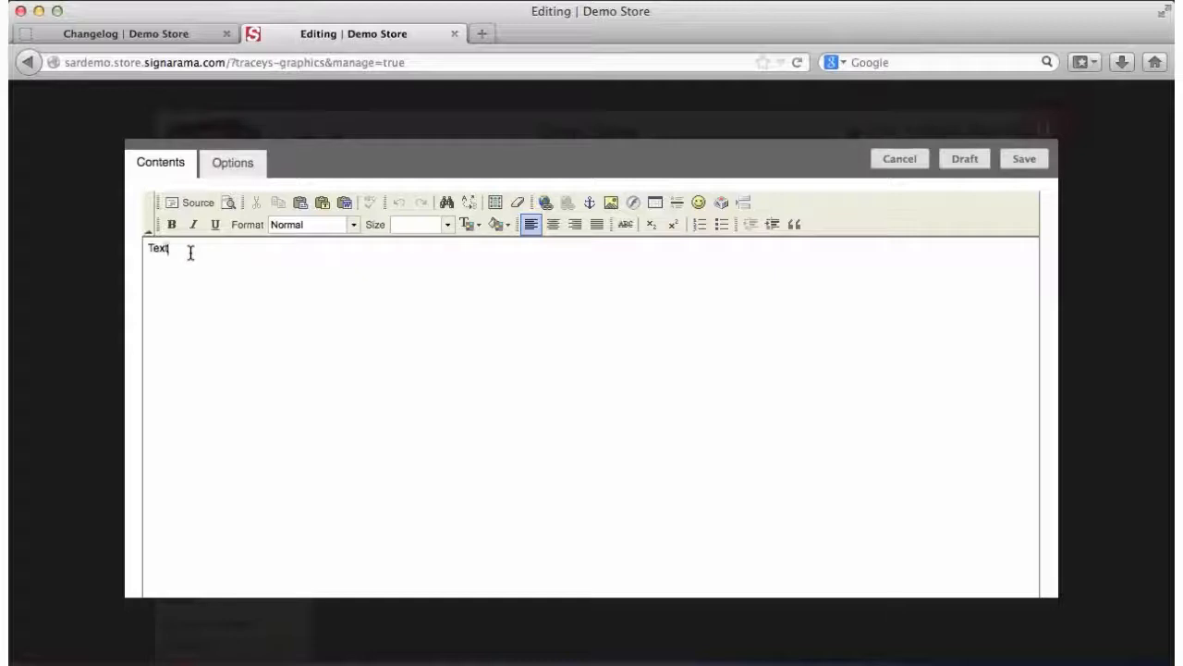
drag(191, 253, 120, 257)
text(We)
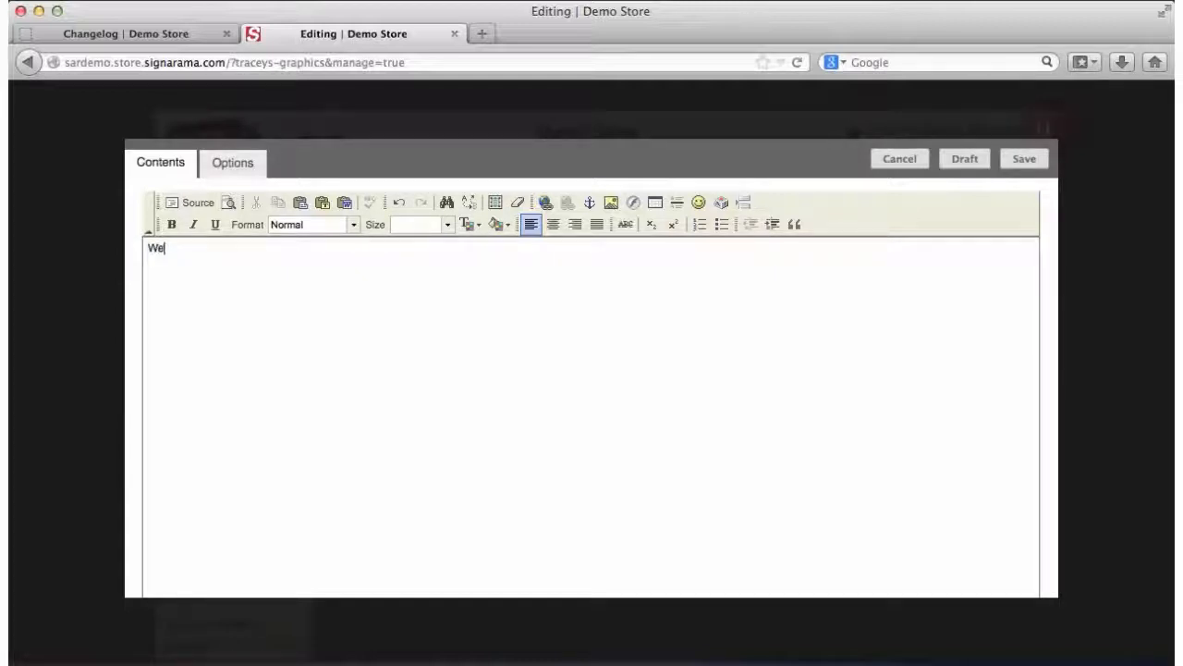
text( specialize in graphics for your vehicle and banners. Signarama has created these custom graphi)
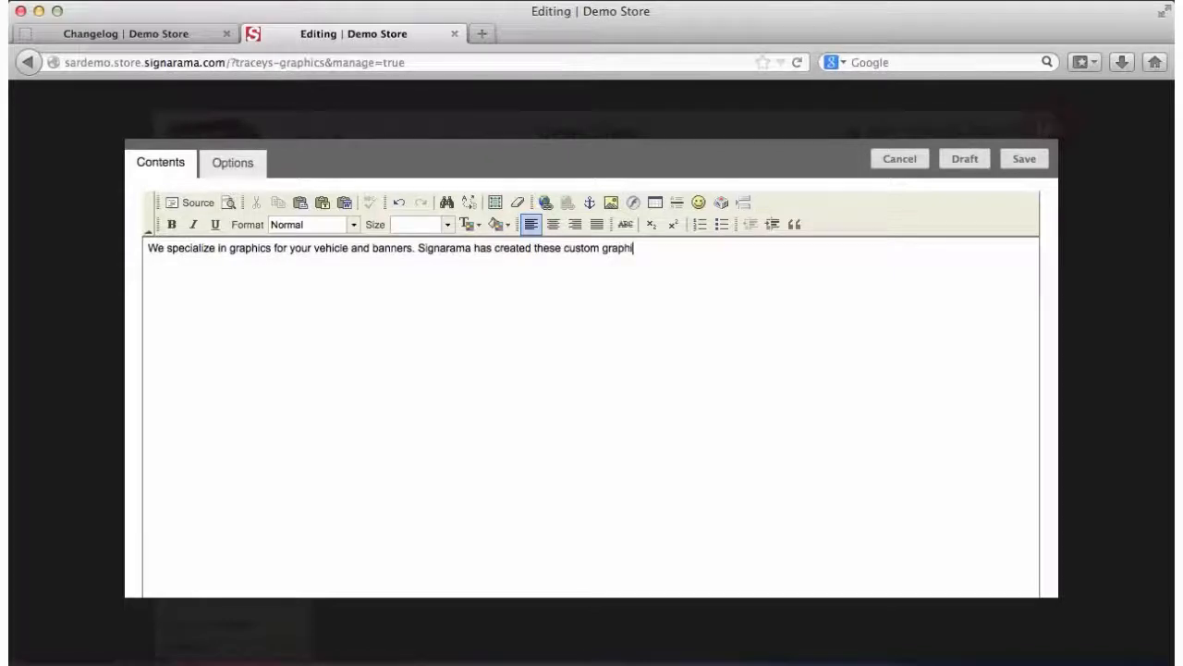
text(cs just for you)
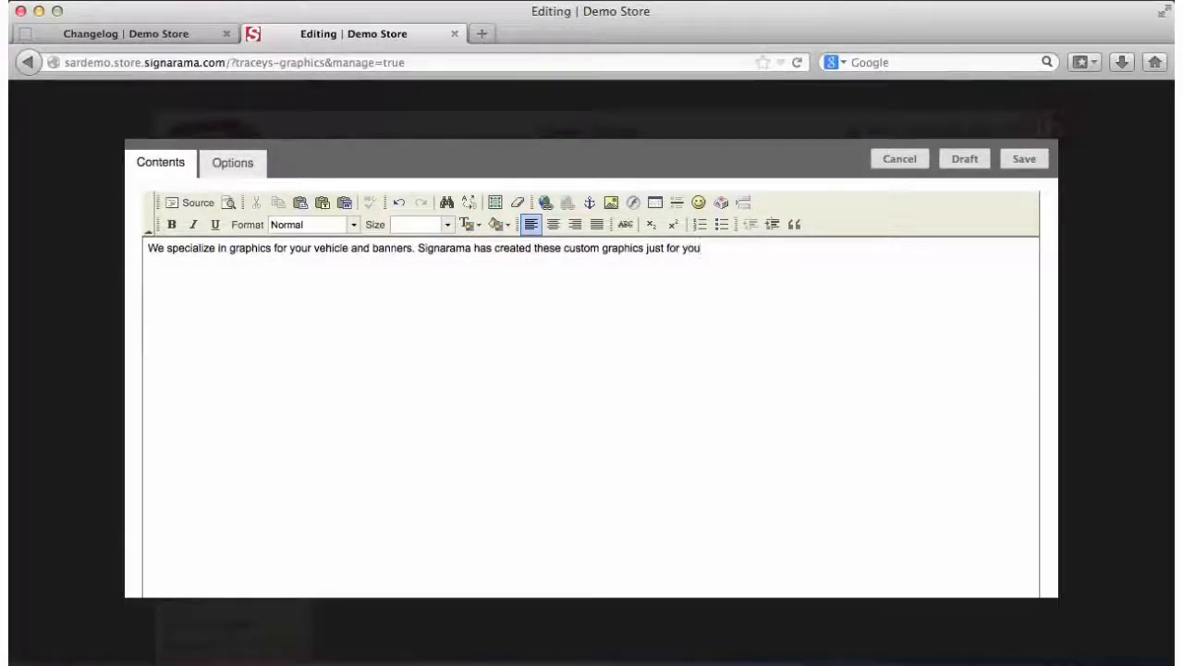
text(.)
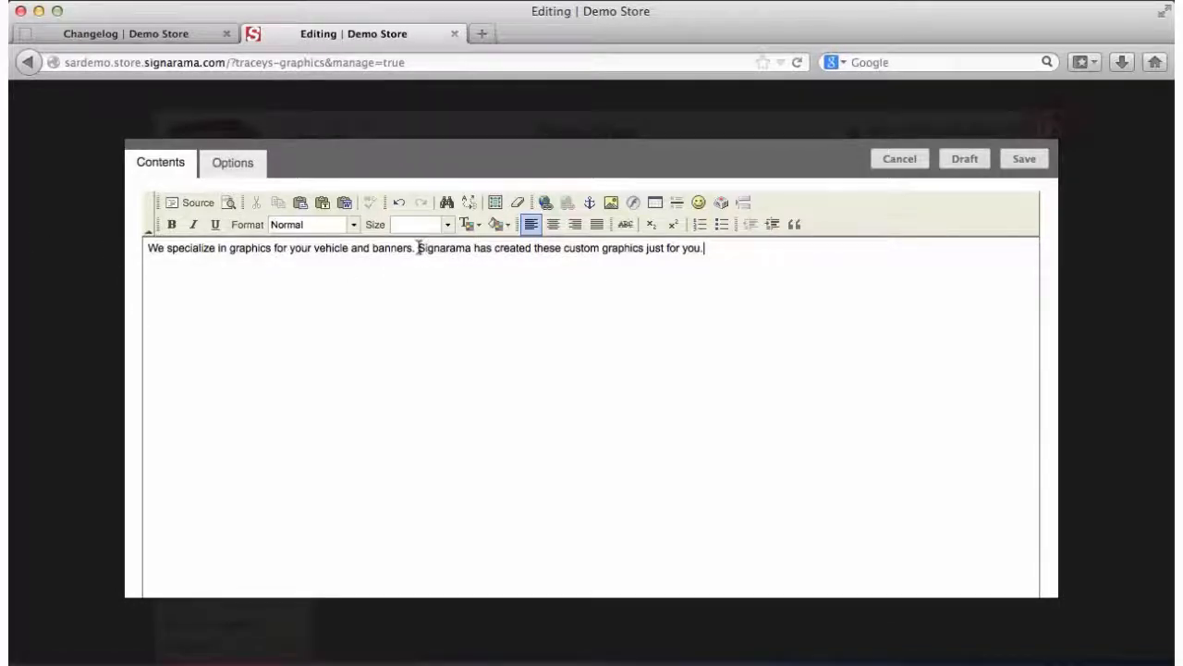
- Format both sentences in the text module as bold, italic, centred Heading 2 text
drag(706, 250, 146, 250)
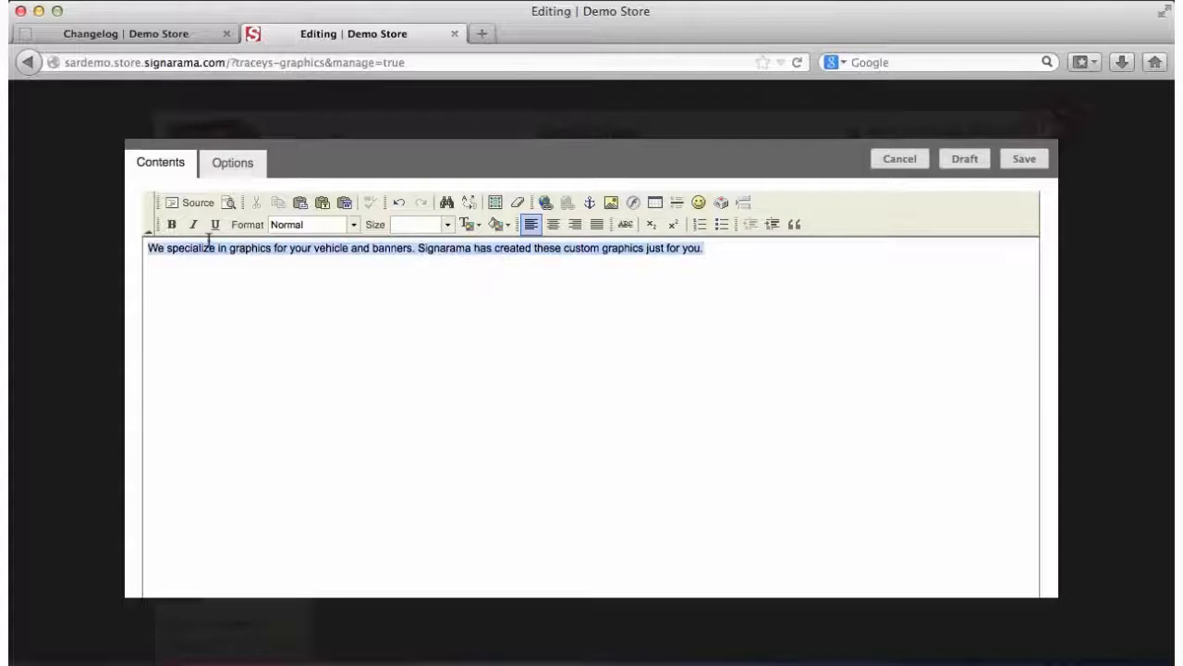
click(172, 225)
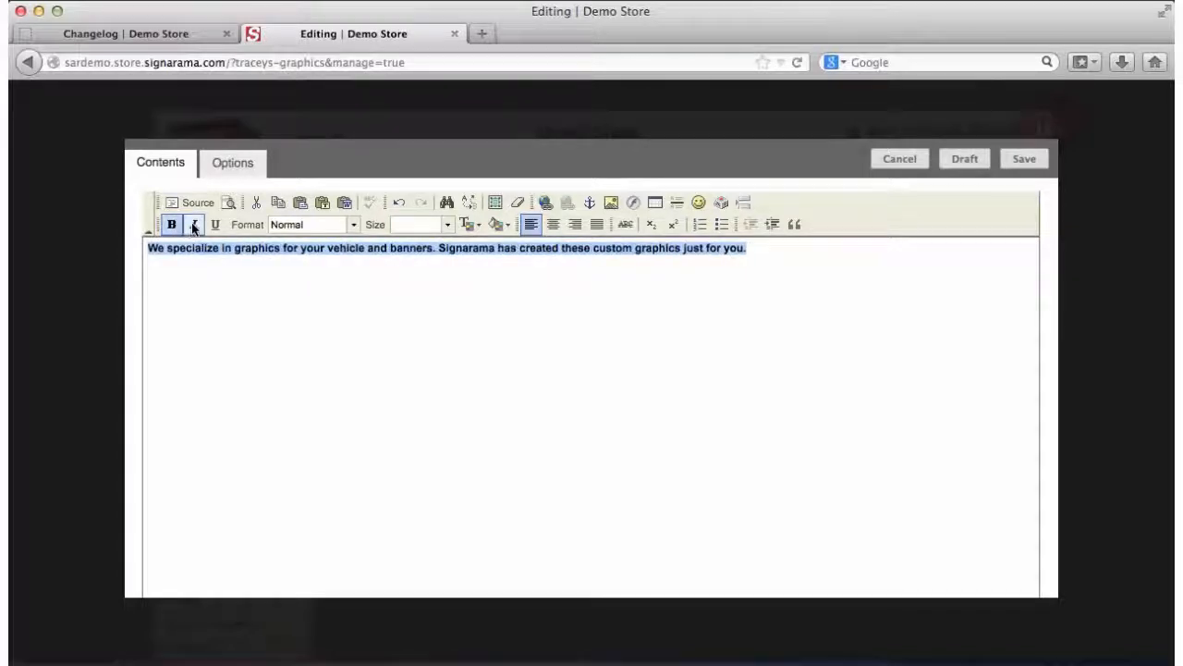
click(194, 225)
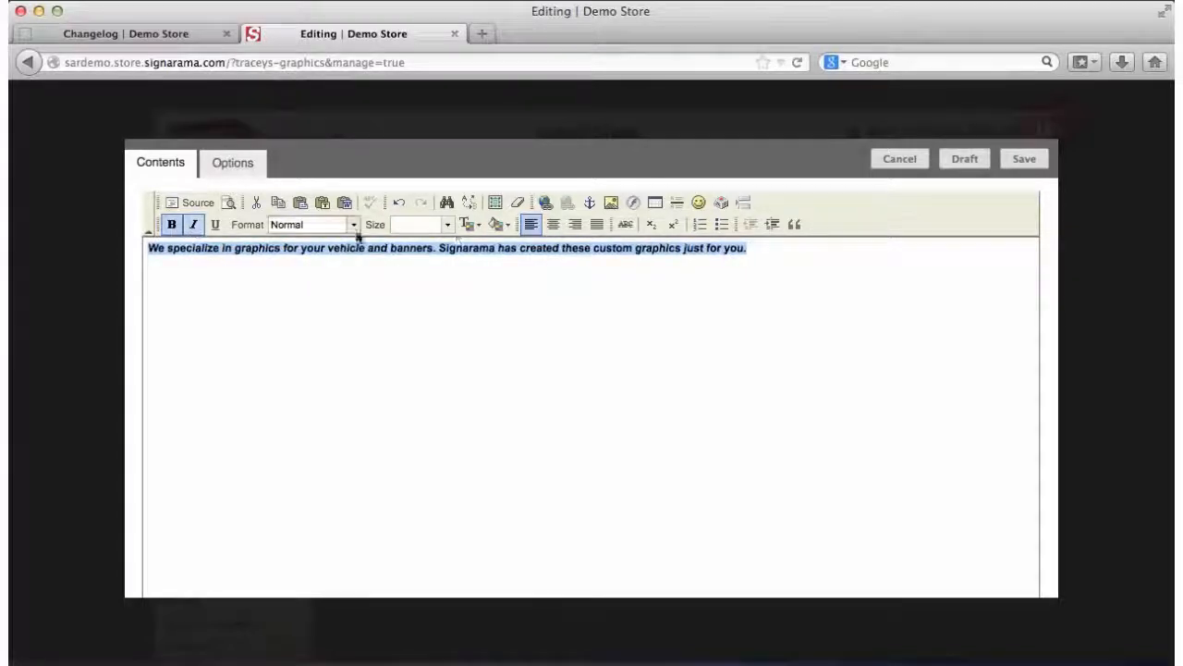
click(552, 225)
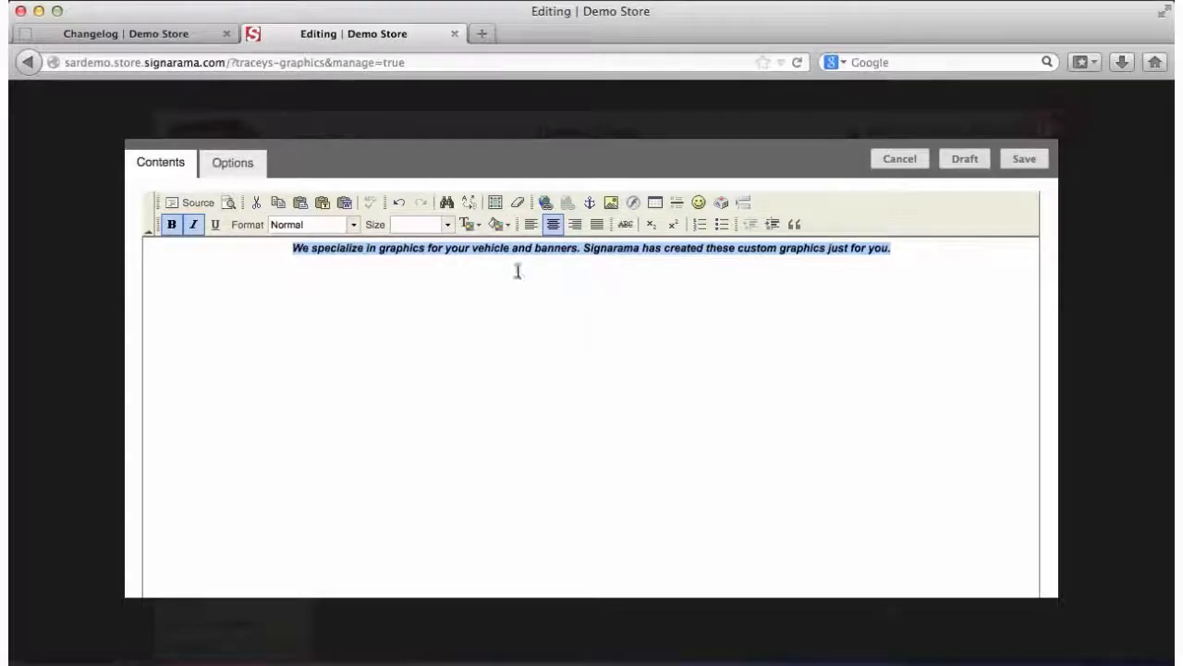
click(353, 226)
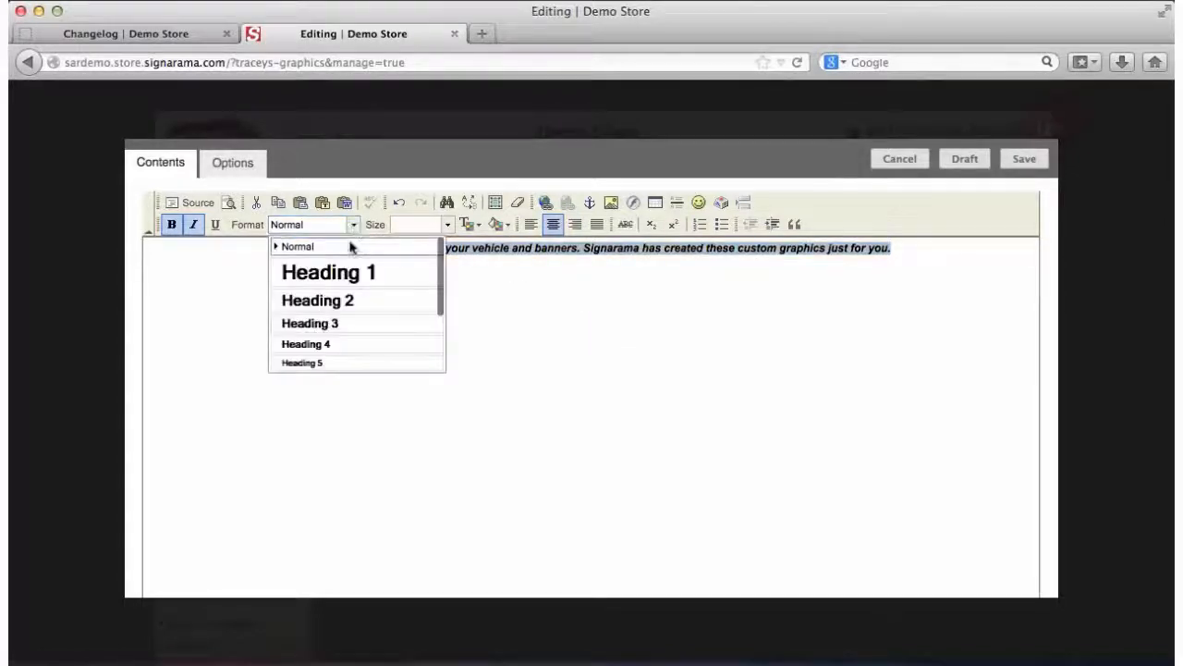
click(351, 302)
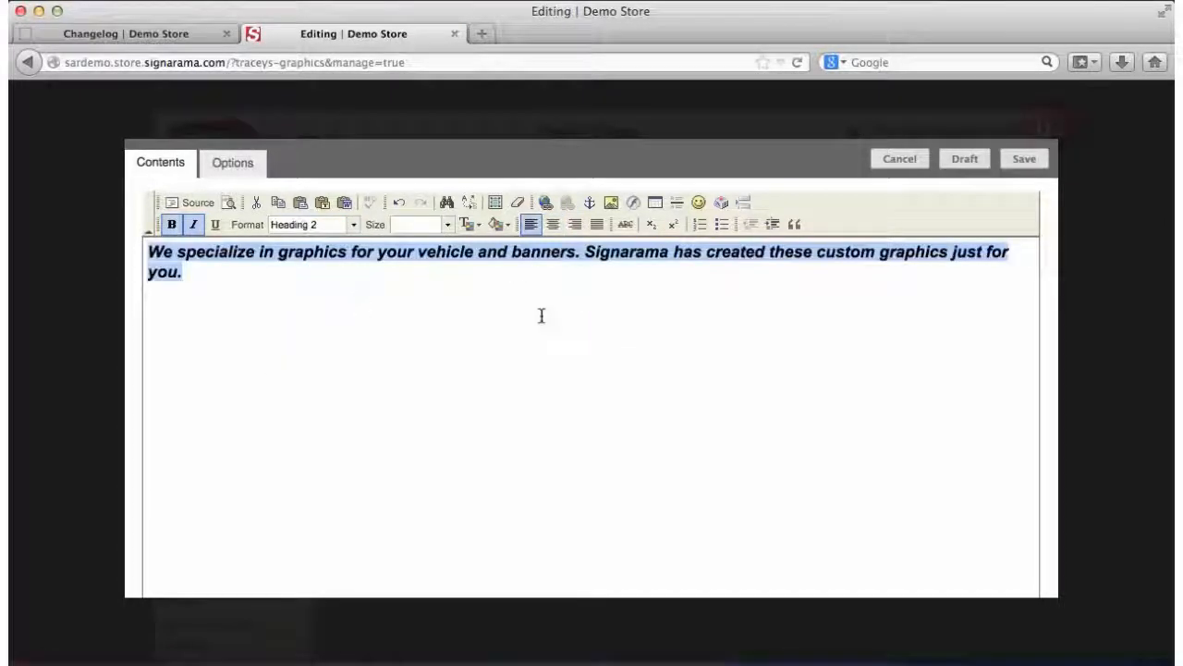
- Put the sentence beginning with "Signarama" on its own line and centre both heading lines
click(586, 251)
key(Return)
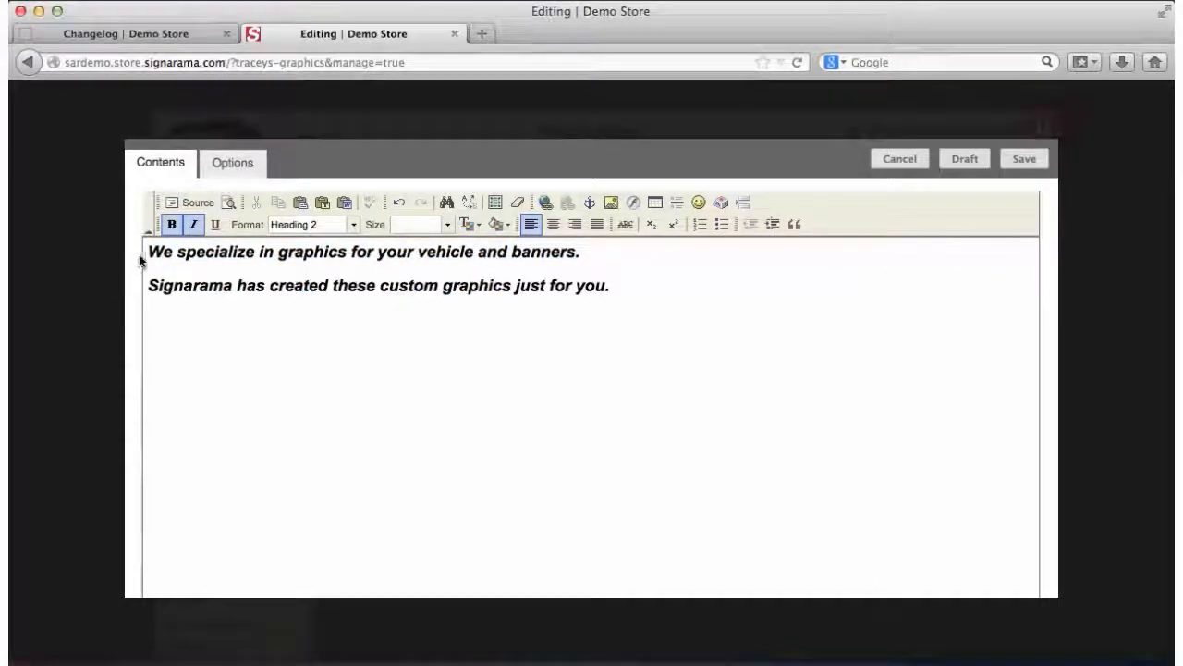
drag(146, 246, 621, 288)
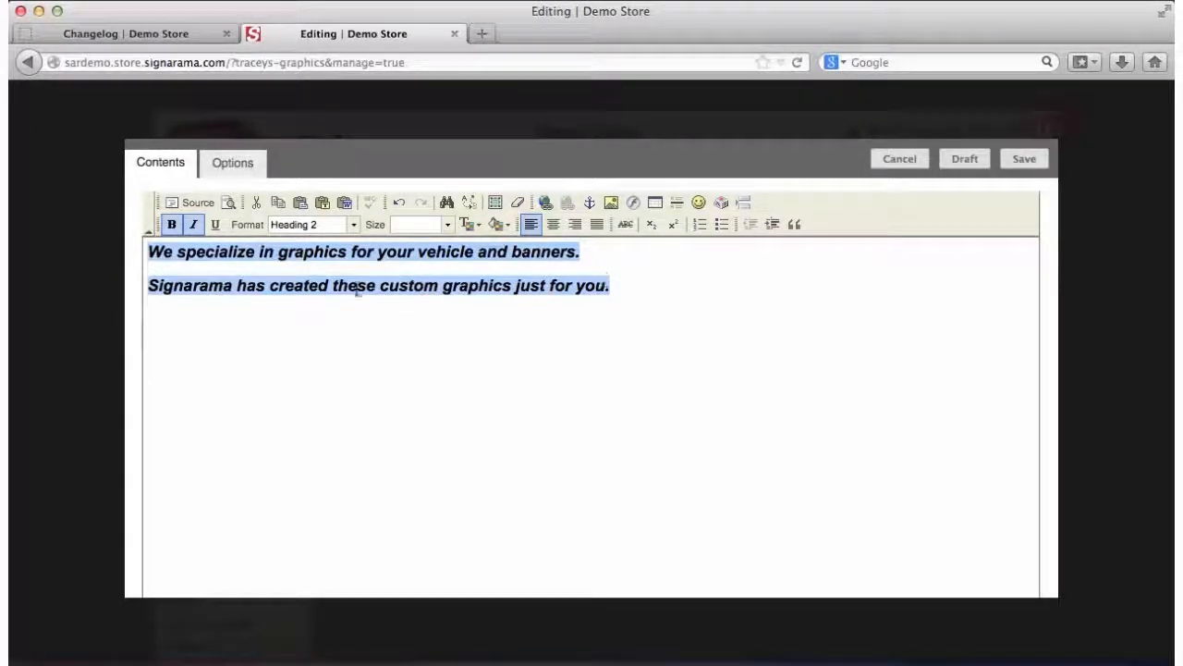
click(554, 227)
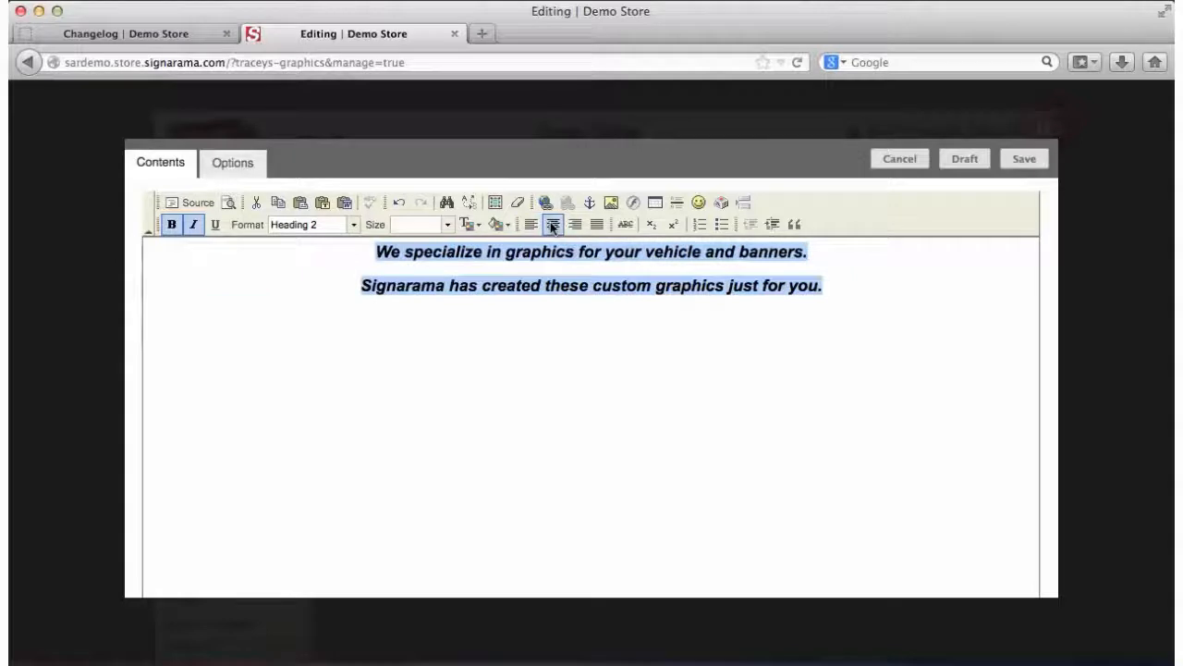
- Upload catcherindex.jpg from the Desktop to the server's image folder and choose it as the image below the heading lines
click(613, 312)
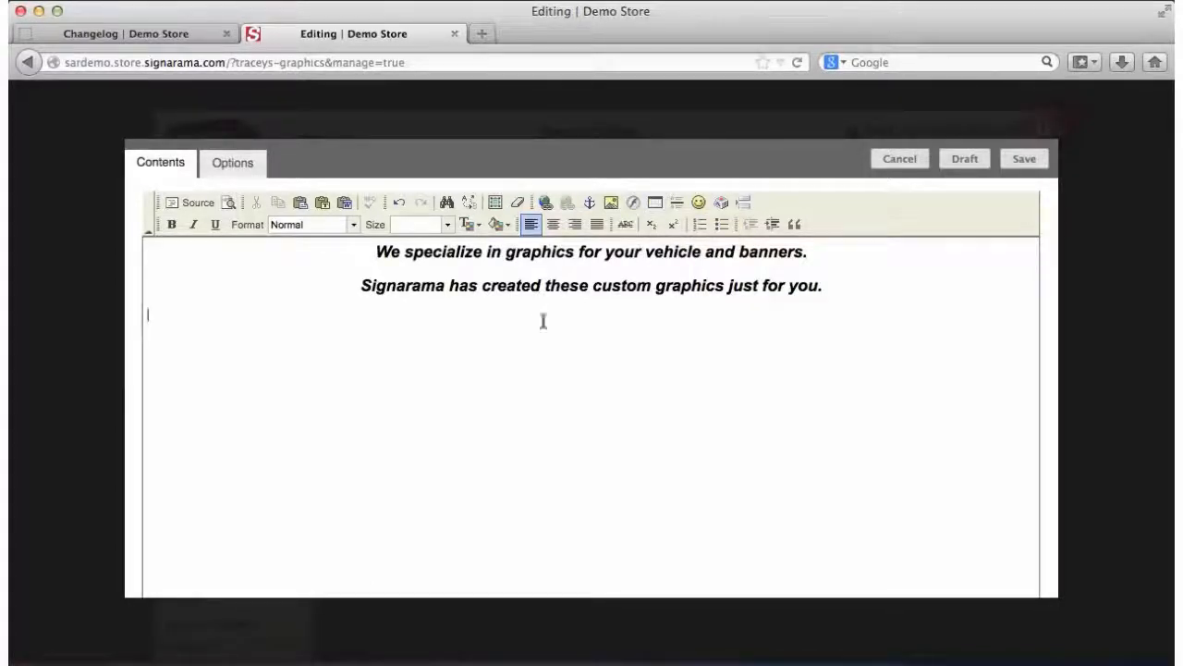
click(612, 204)
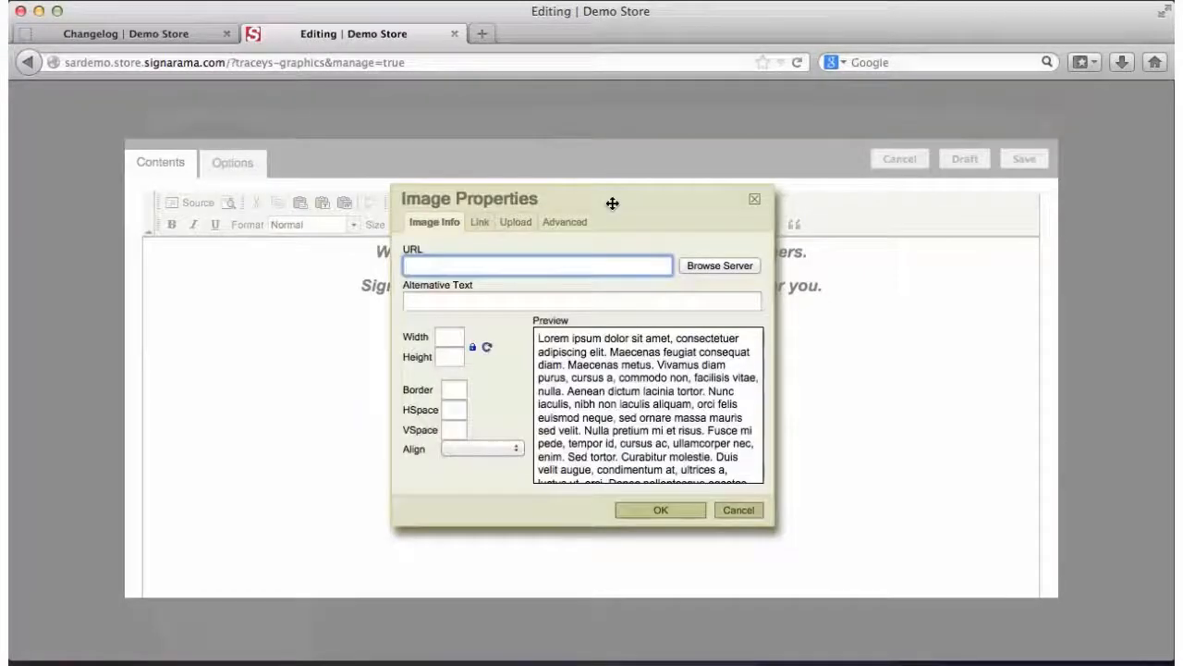
click(714, 266)
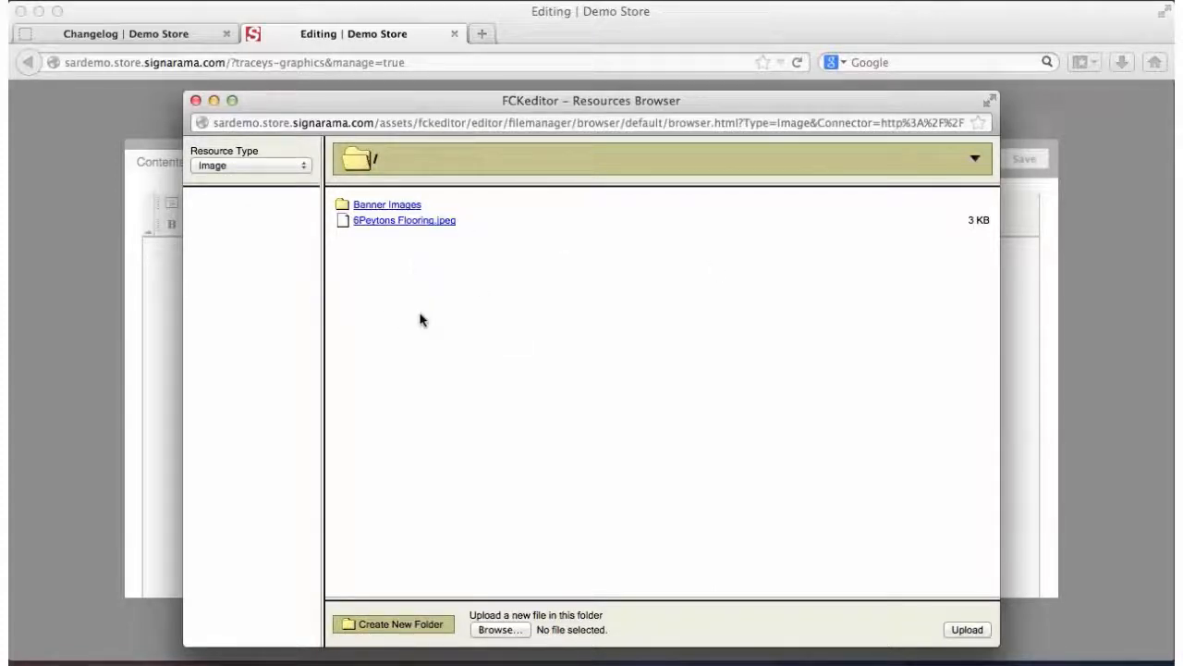
click(496, 630)
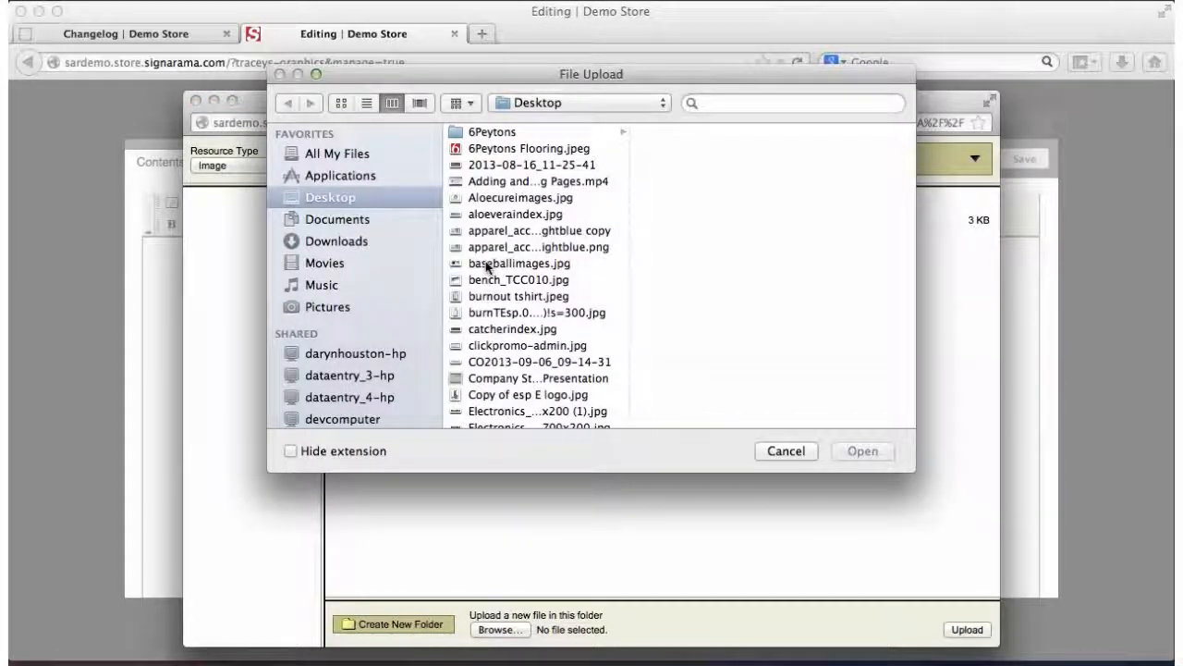
click(497, 330)
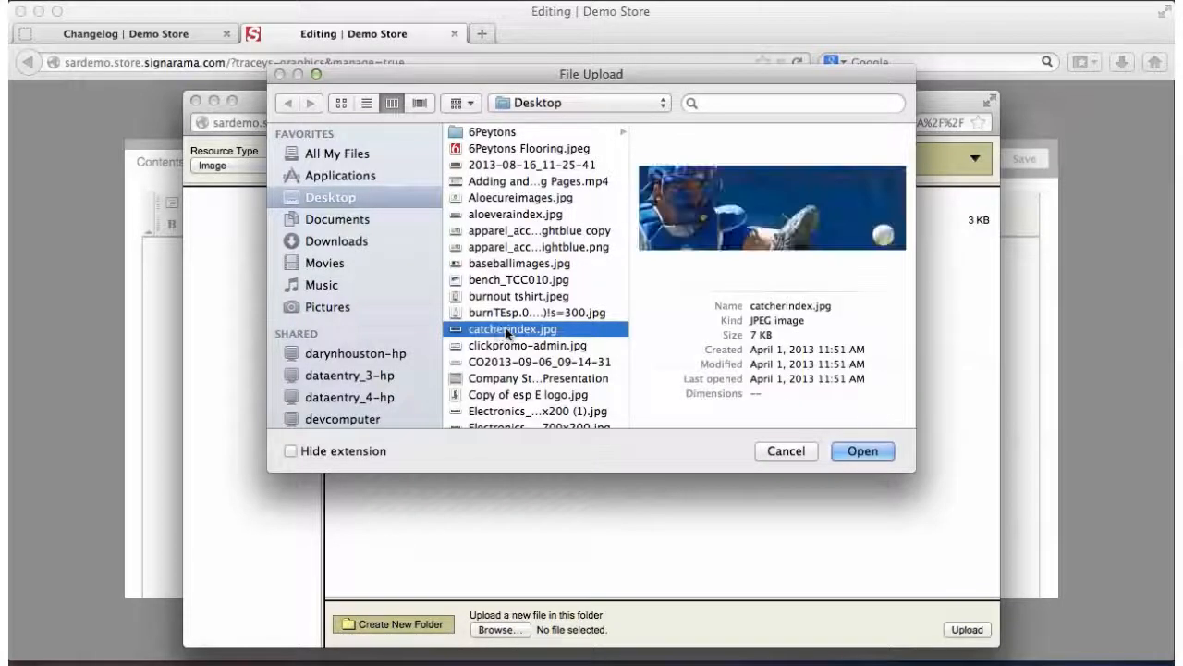
click(873, 449)
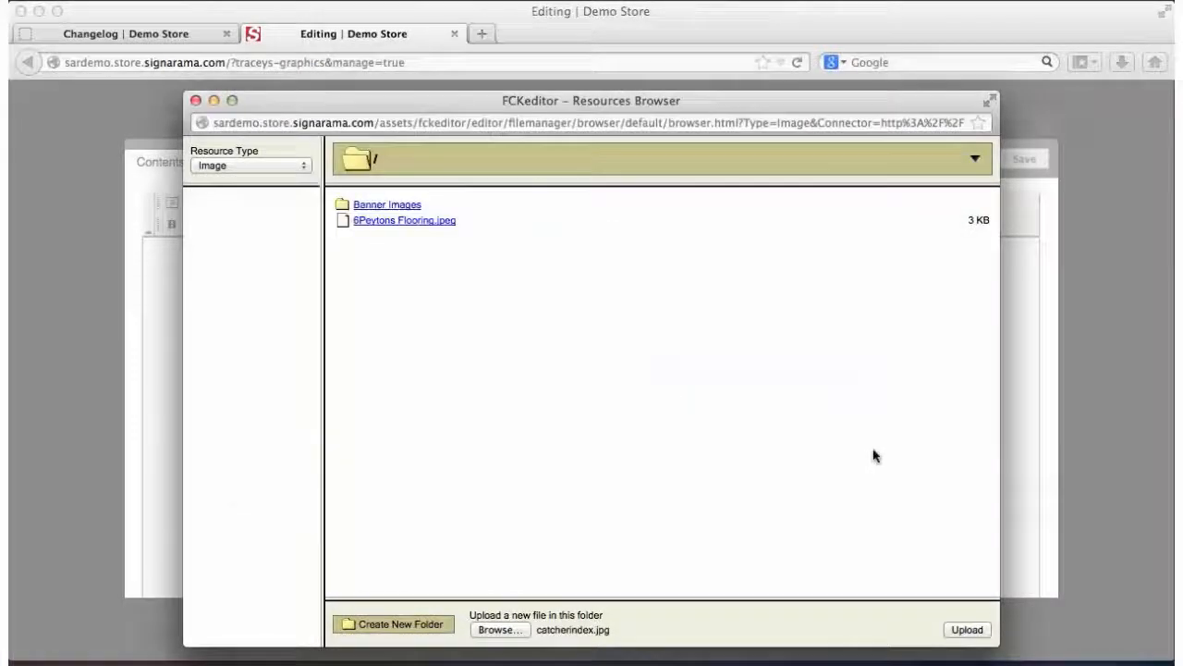
click(971, 631)
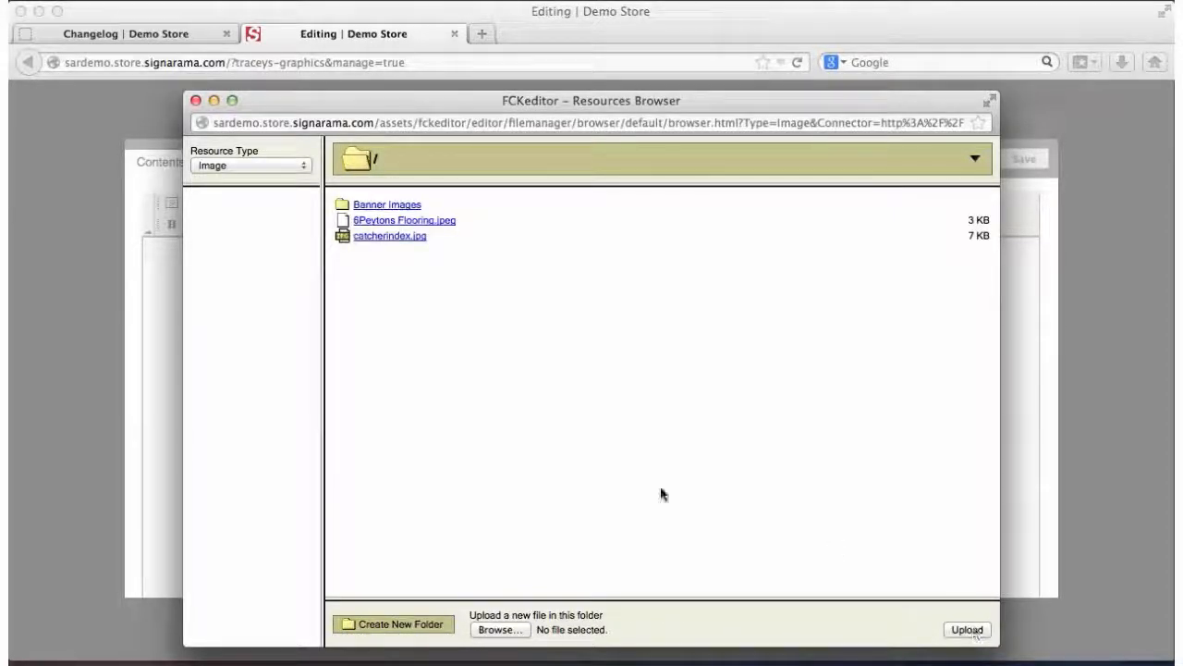
click(395, 237)
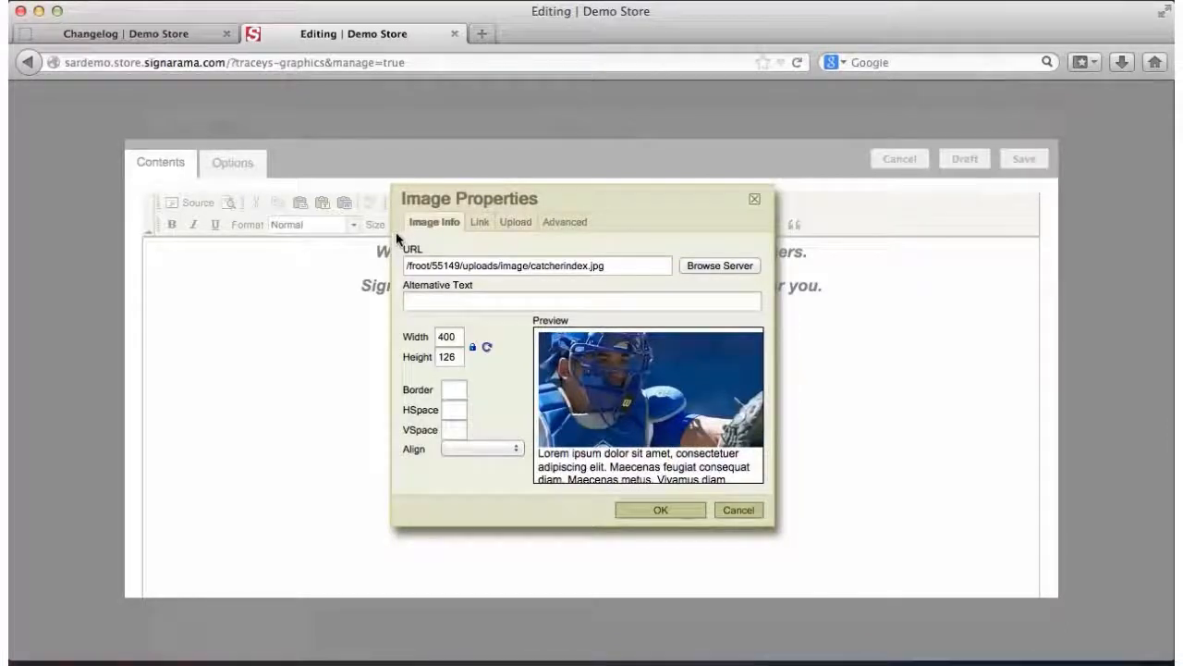
- Set the catcher image's width to 300 and insert it into the text
double_click(458, 335)
text(300)
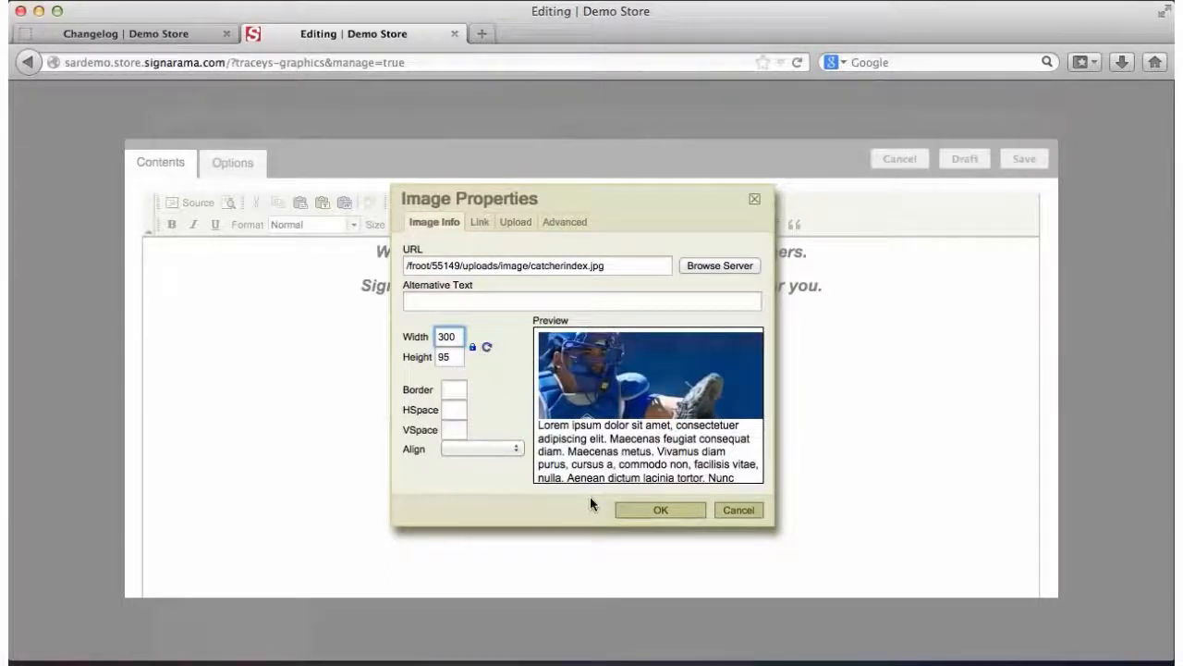
click(650, 509)
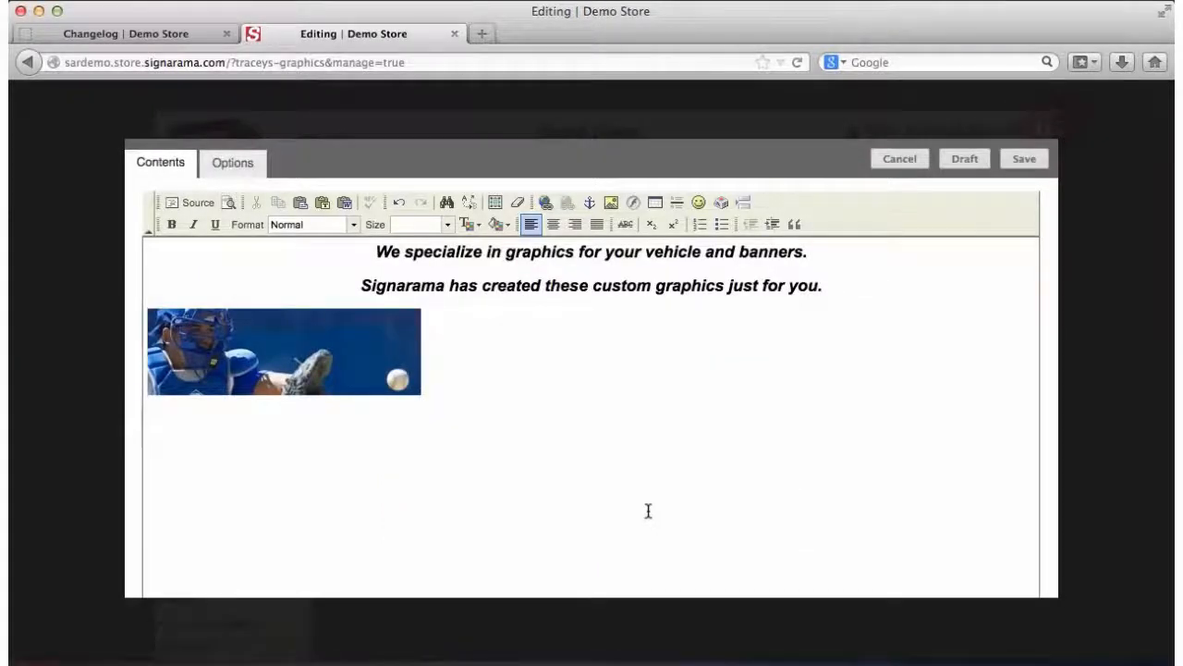
- Centre the catcher image under the heading lines and save the text module
click(360, 349)
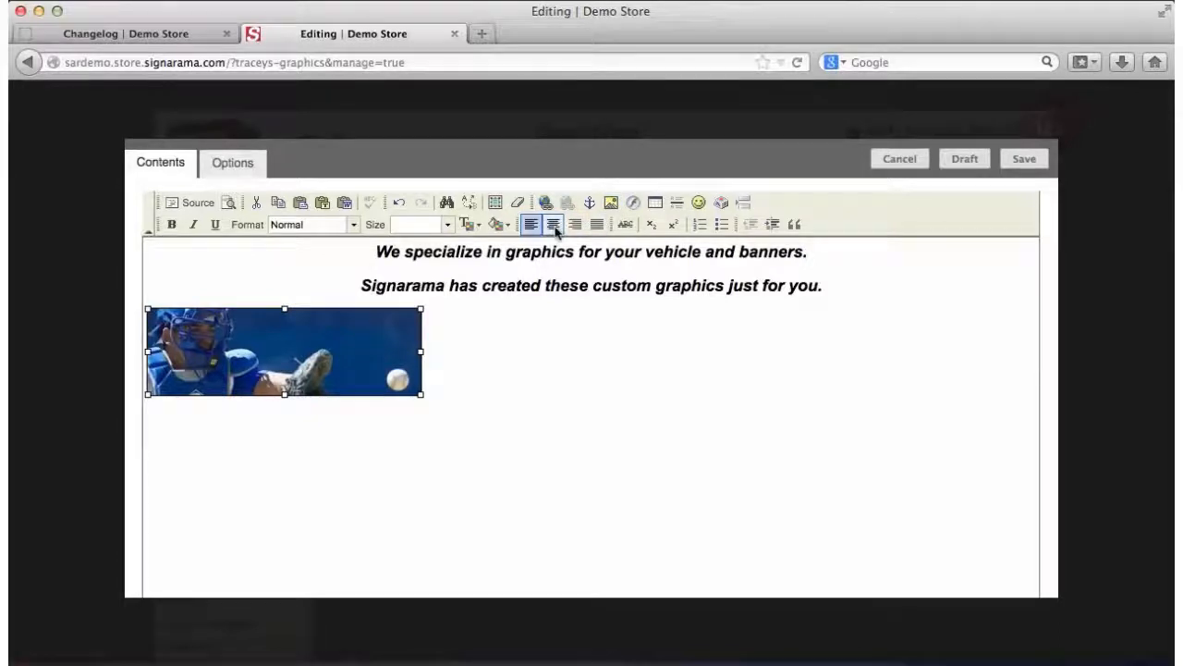
click(555, 226)
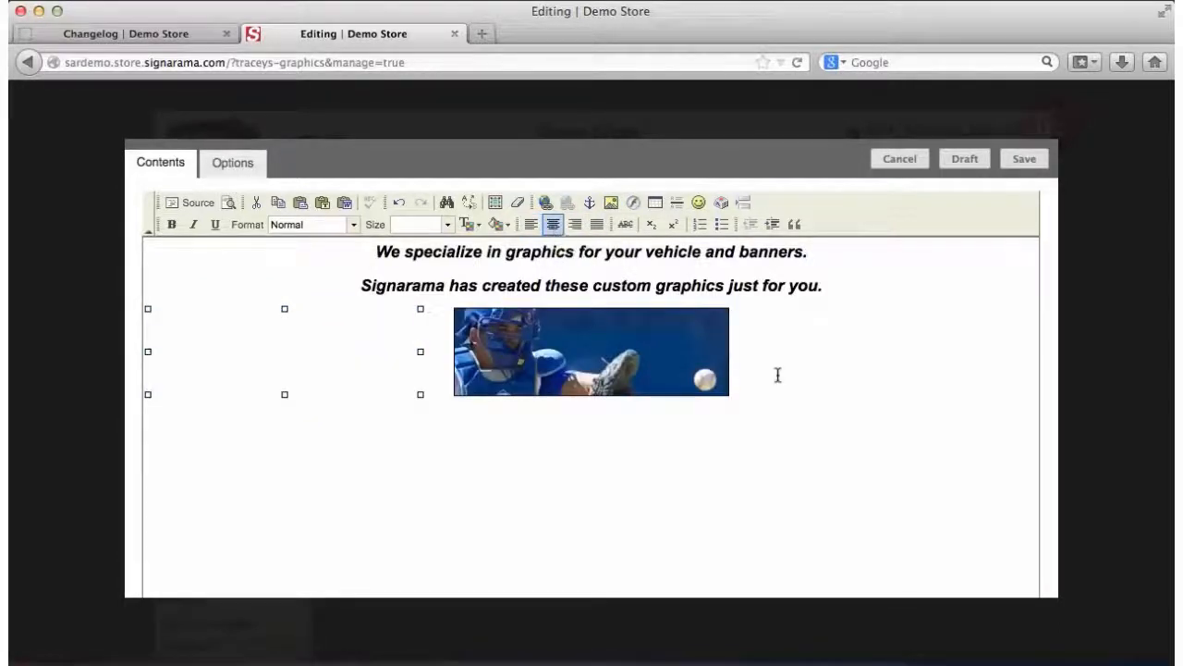
click(835, 422)
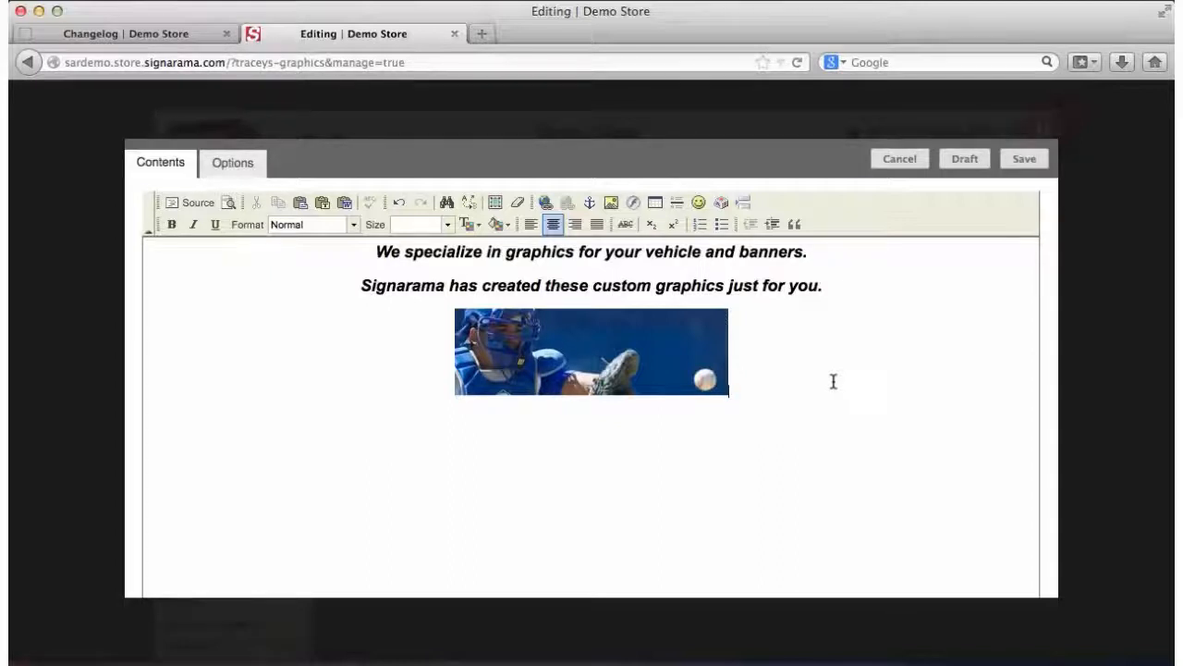
click(1024, 159)
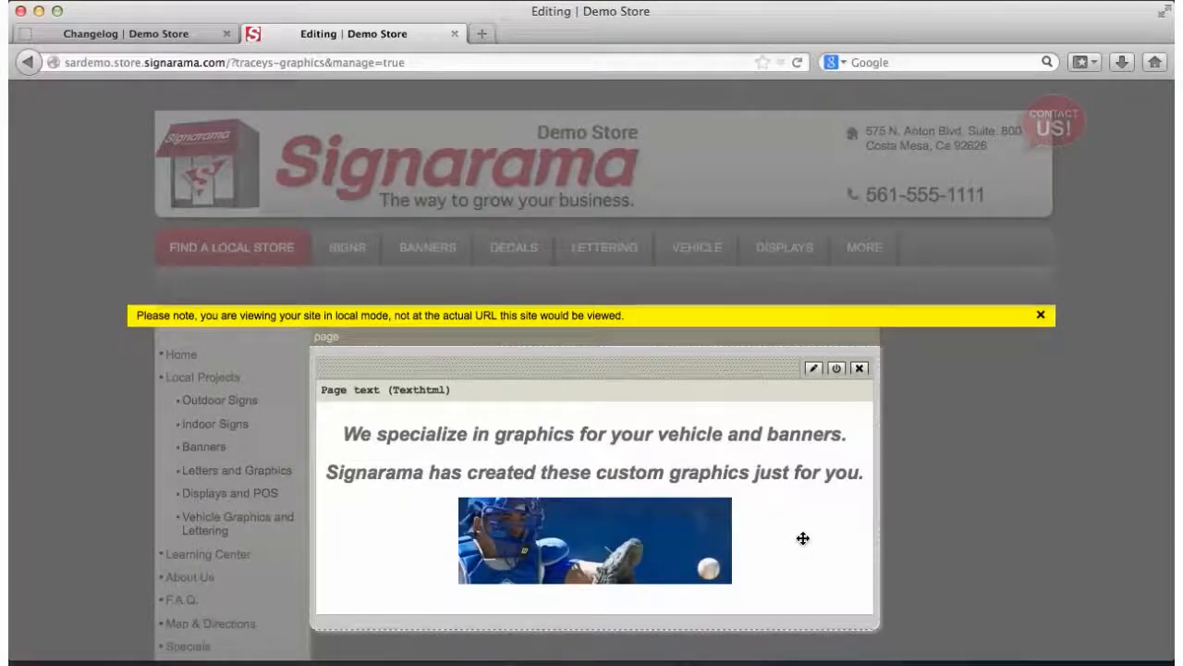
- Insert a Product List module into the page
scroll(803, 538, down, 1)
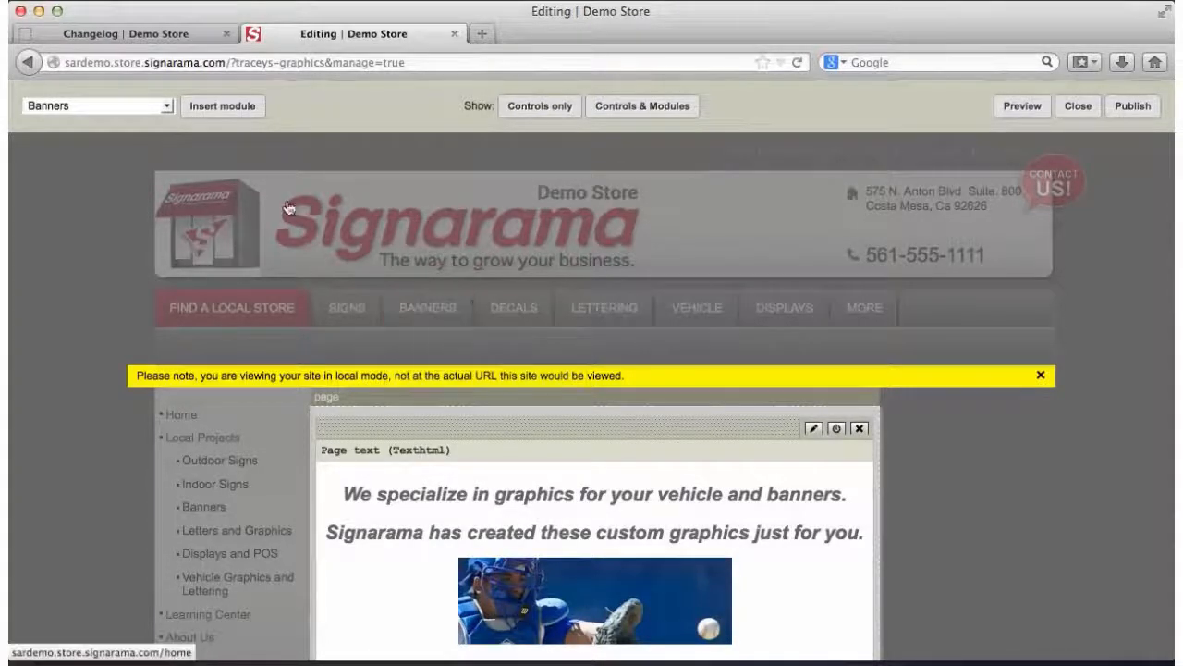
click(167, 107)
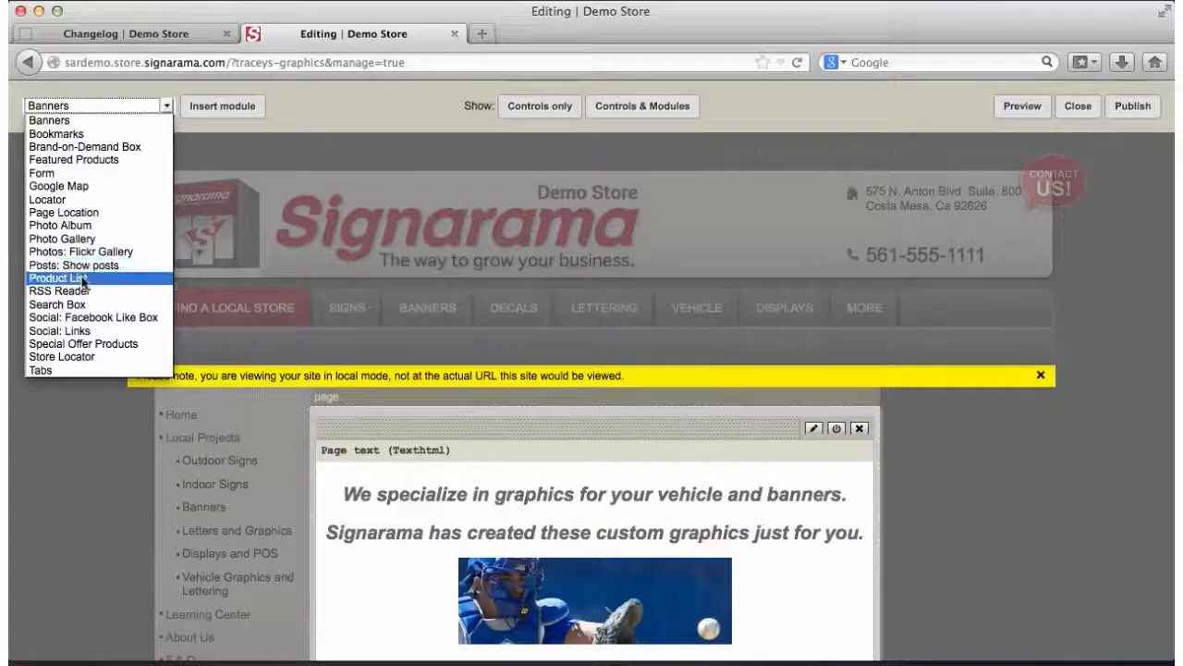
click(81, 278)
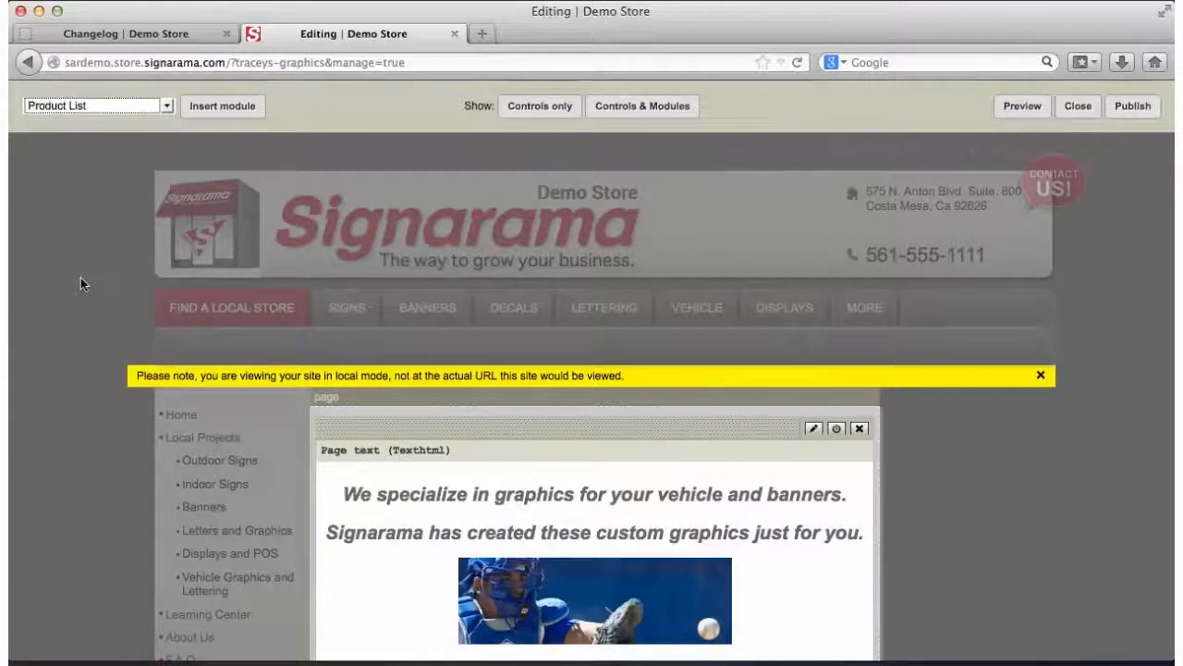
click(213, 107)
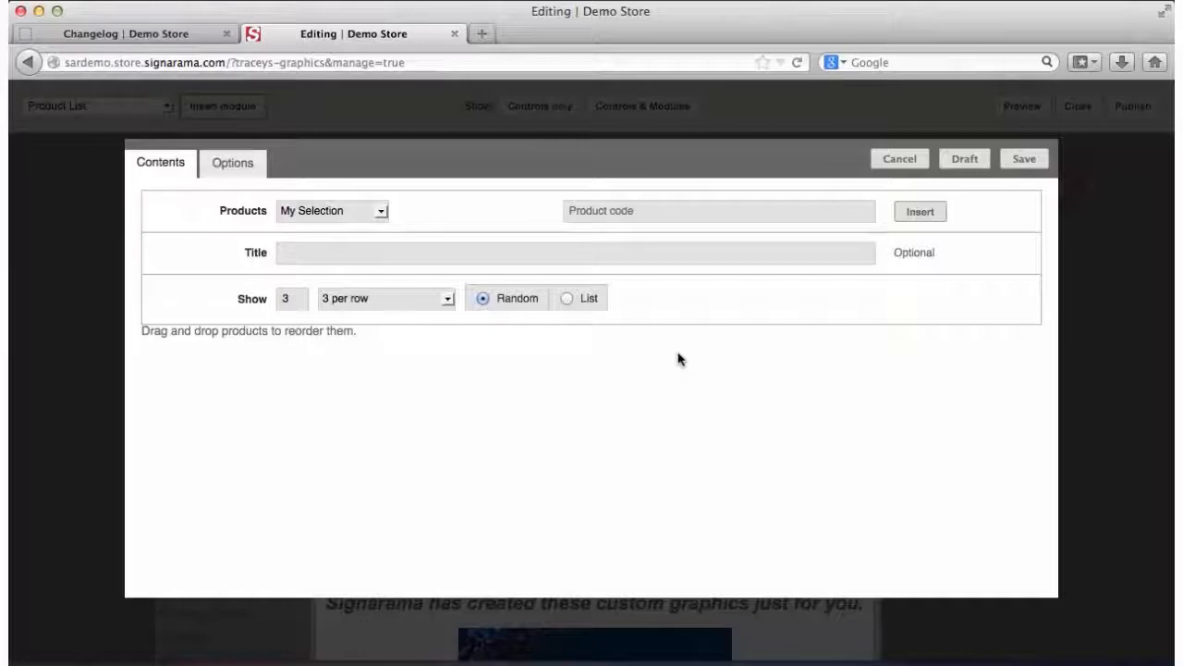
- Examine the Product List's product source options and product code entry, leave the source on My Selection, and cancel the settings
click(383, 214)
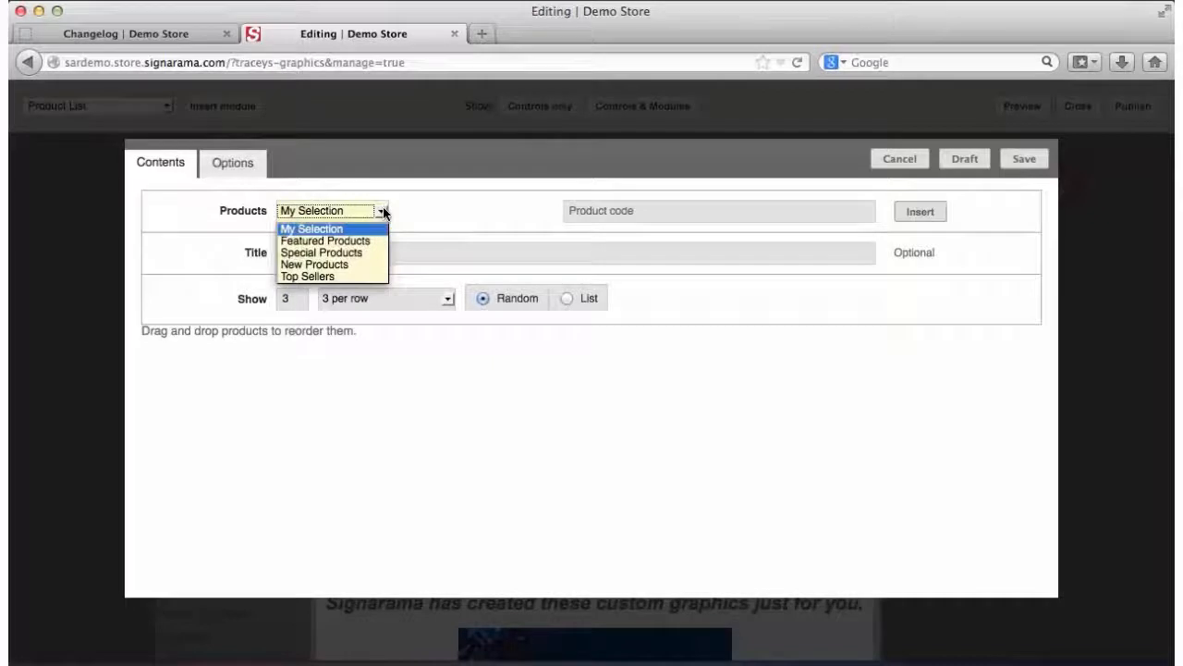
click(344, 236)
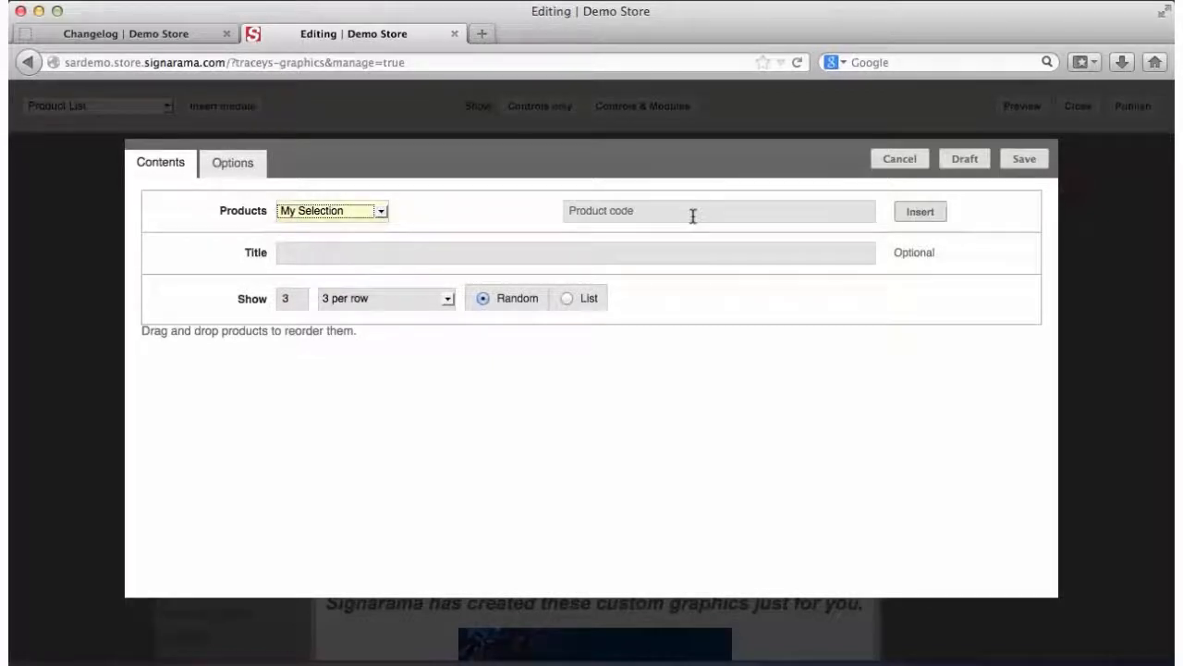
click(635, 210)
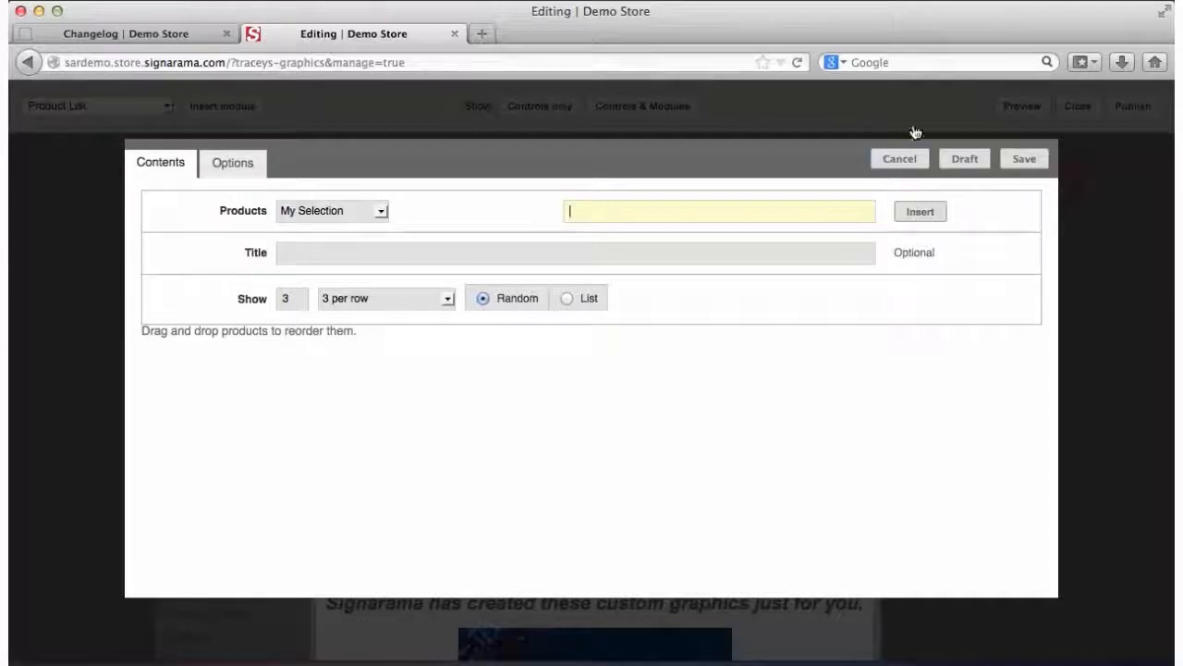
click(908, 162)
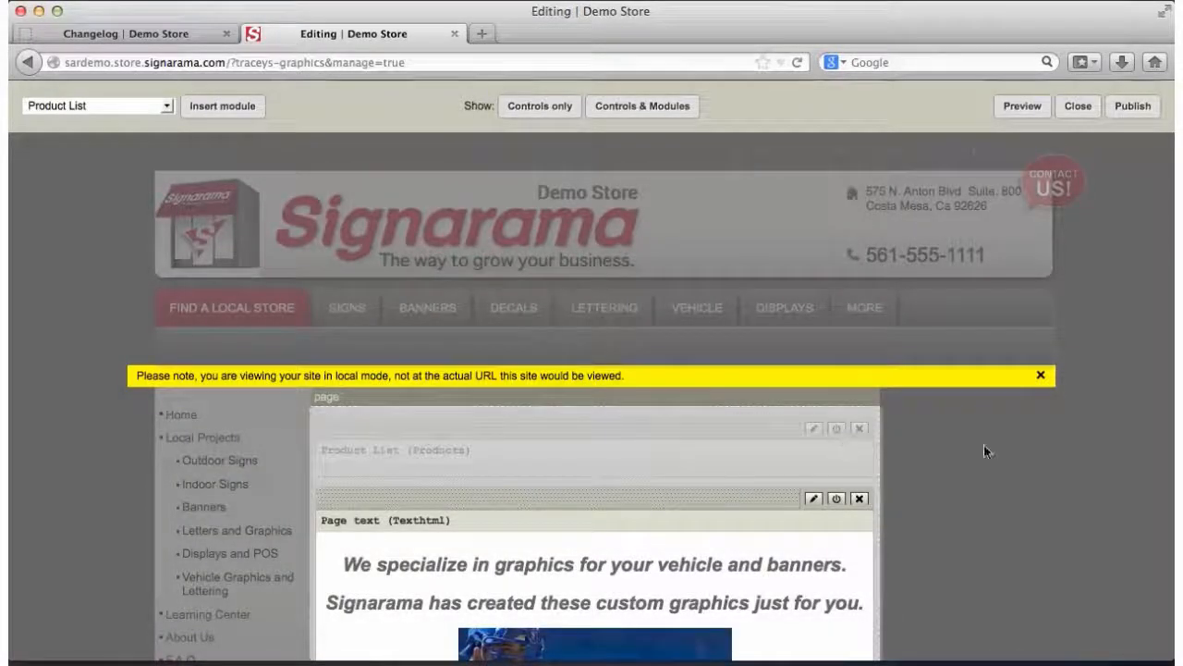
- Move the page text module above the Product List module
scroll(992, 450, down, 3)
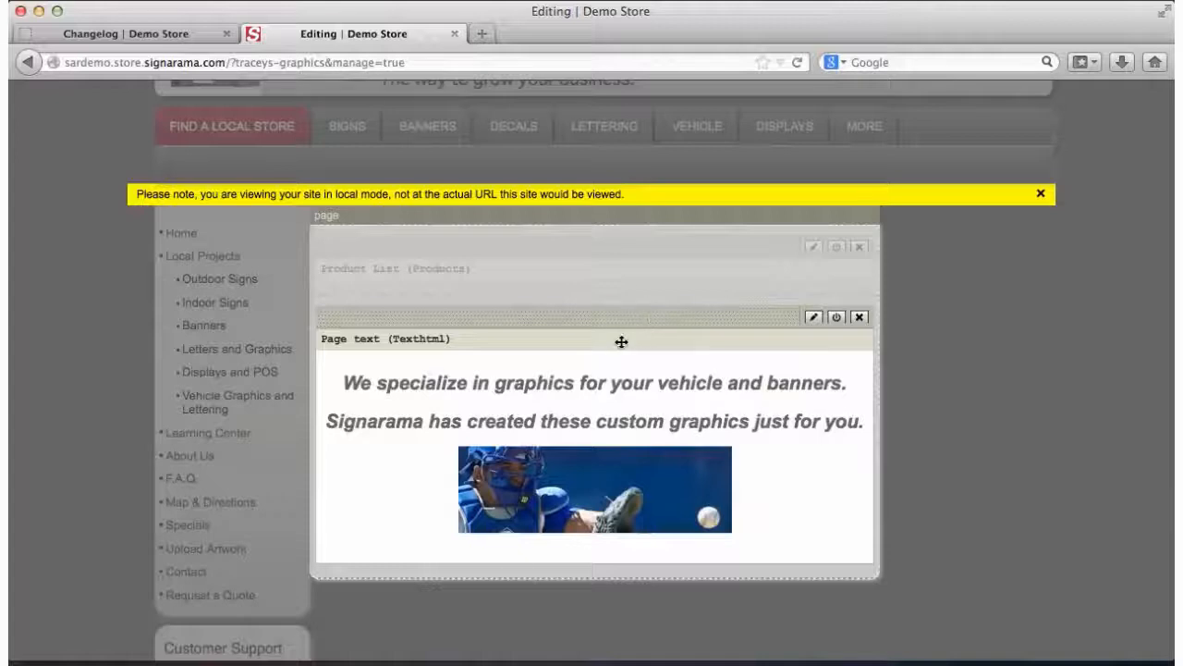
drag(616, 326, 612, 215)
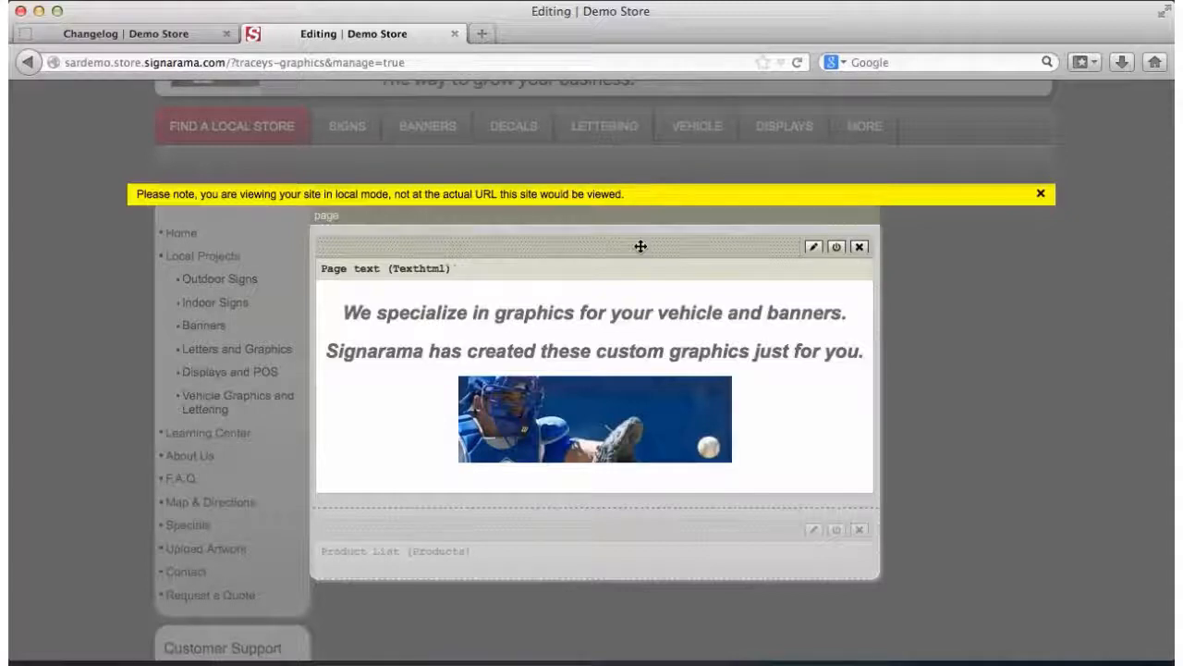
scroll(983, 324, up, 3)
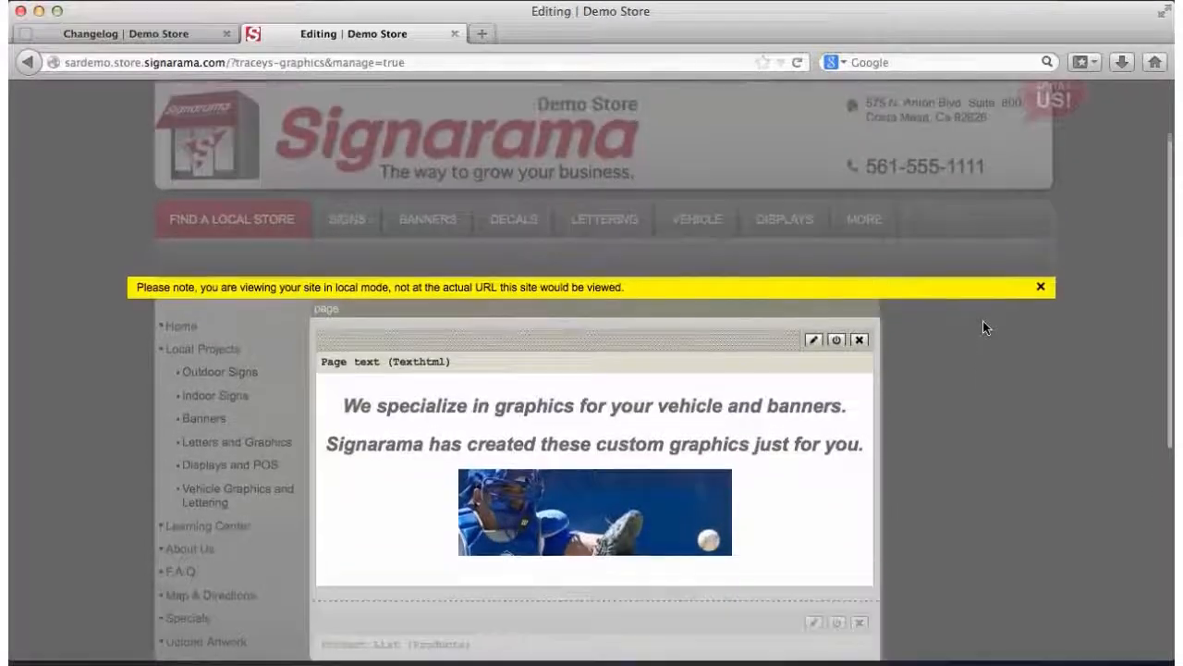
scroll(983, 323, up, 2)
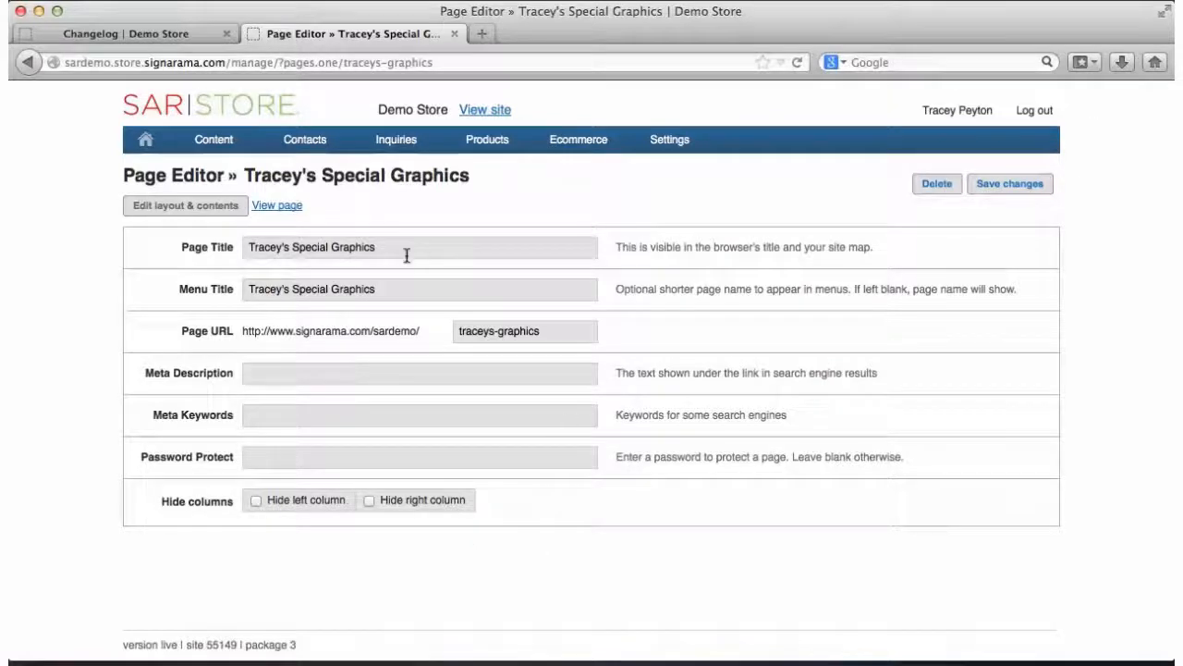
- Search the store's content pages for "trac" to find the custom graphics page
mouse_move(223, 144)
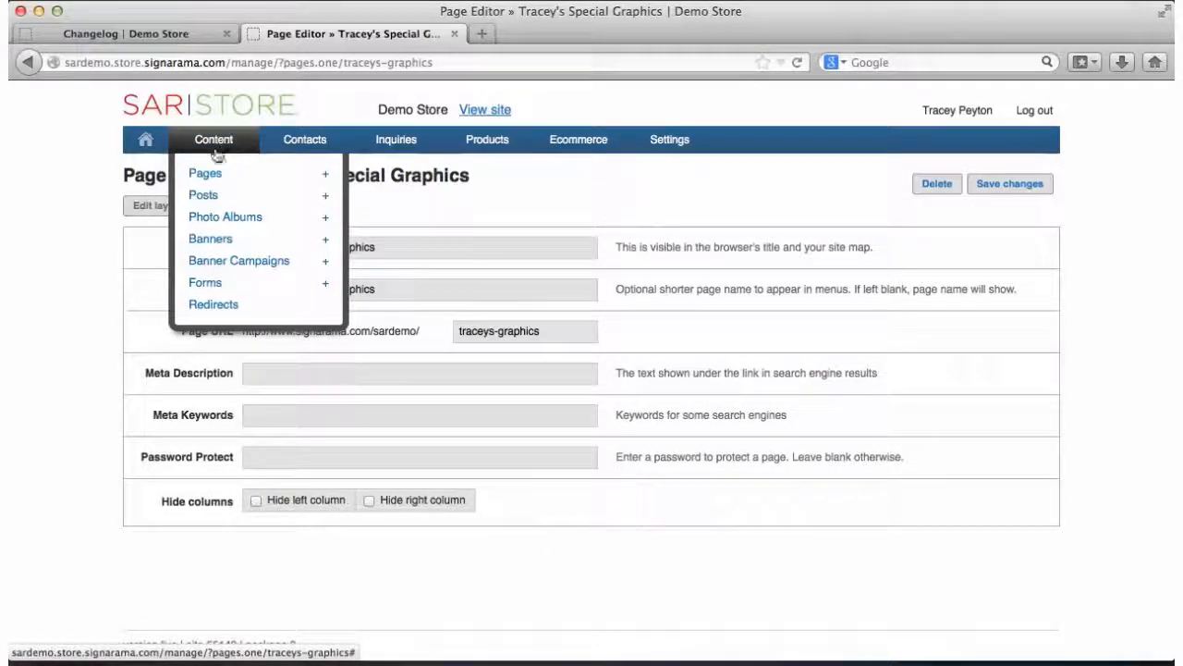
click(207, 176)
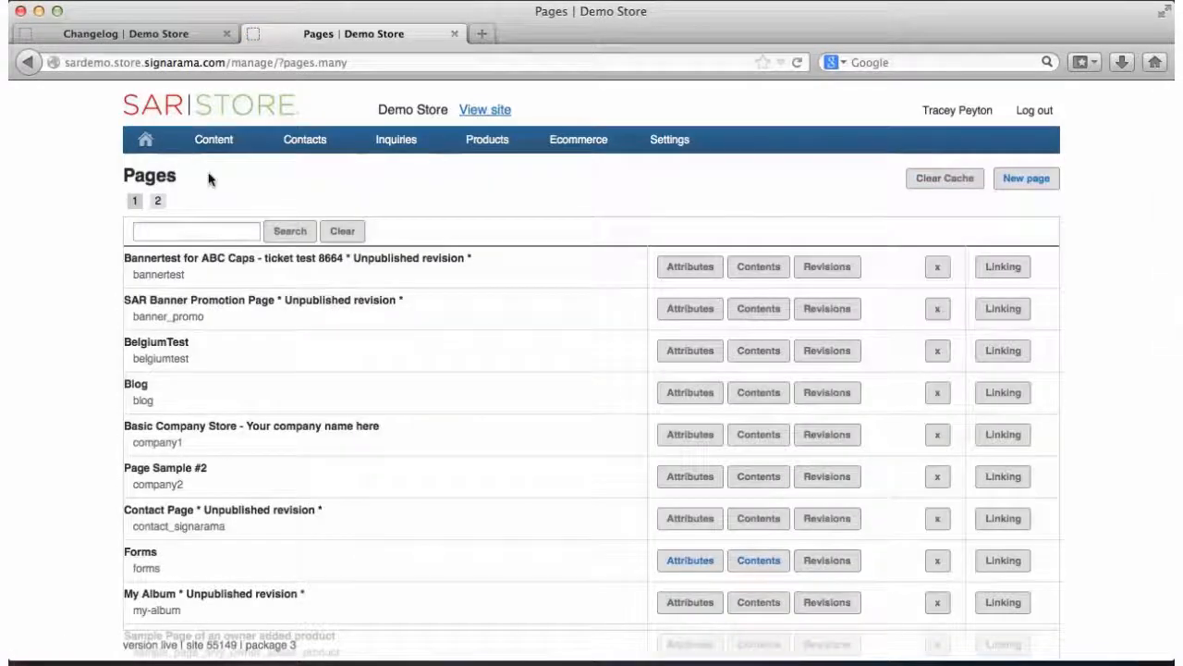
click(170, 231)
text(trac)
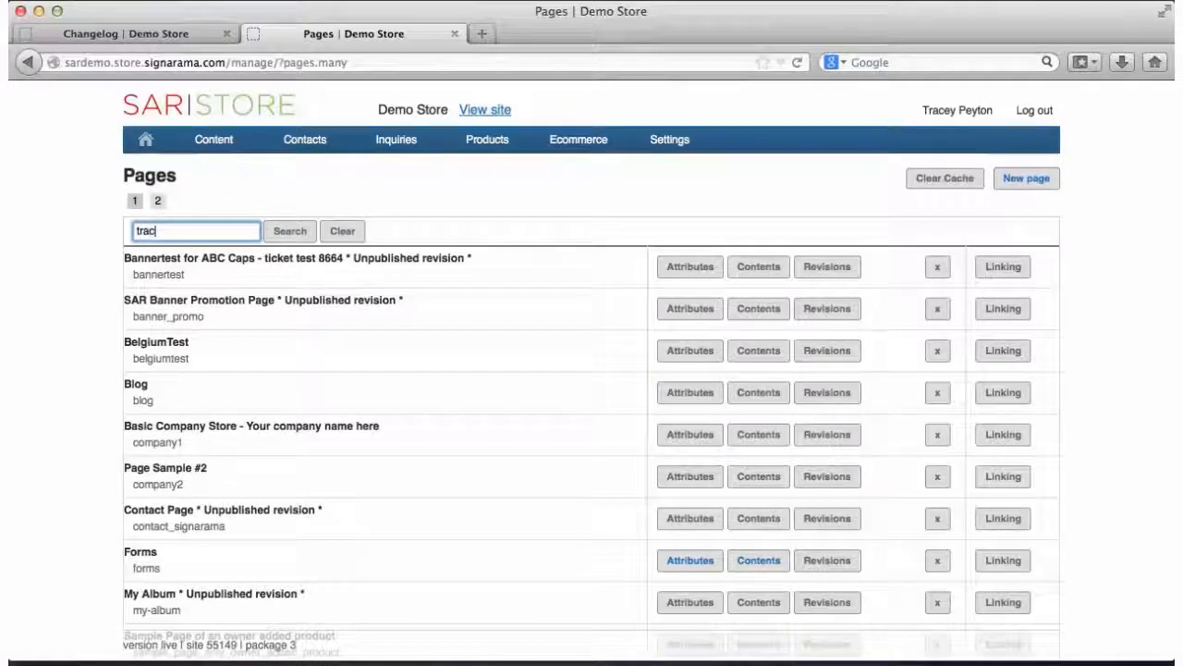
click(291, 233)
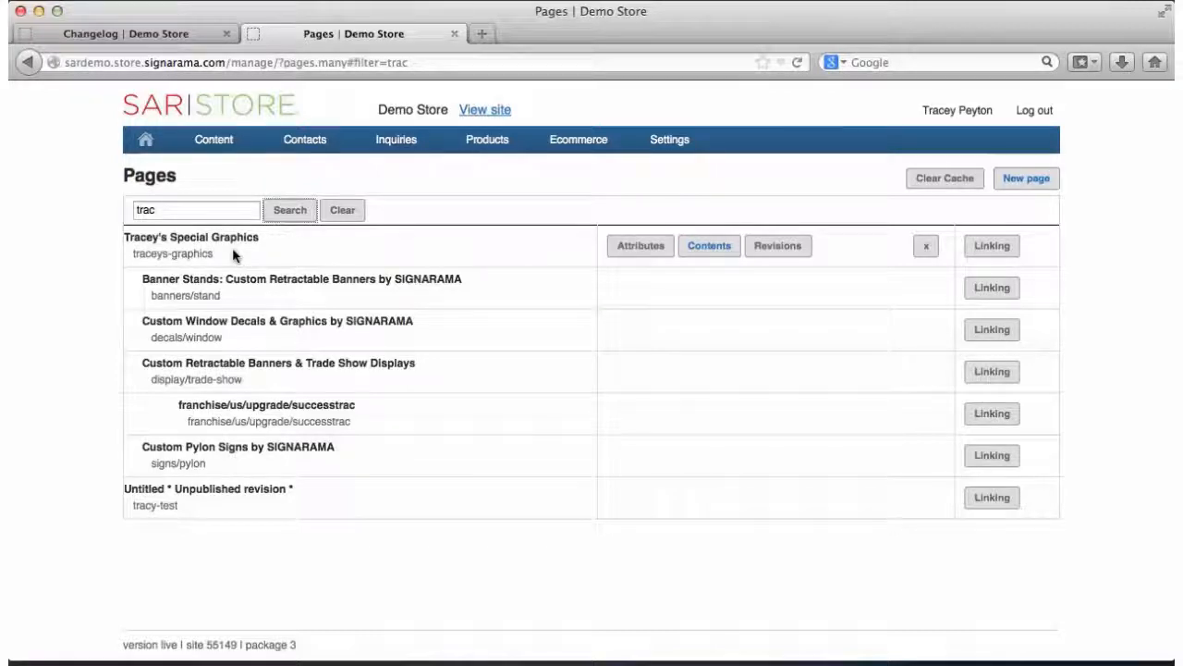
- Open the Left Navigation Menu - Store Site module for editing from the Default Pages settings
mouse_move(687, 150)
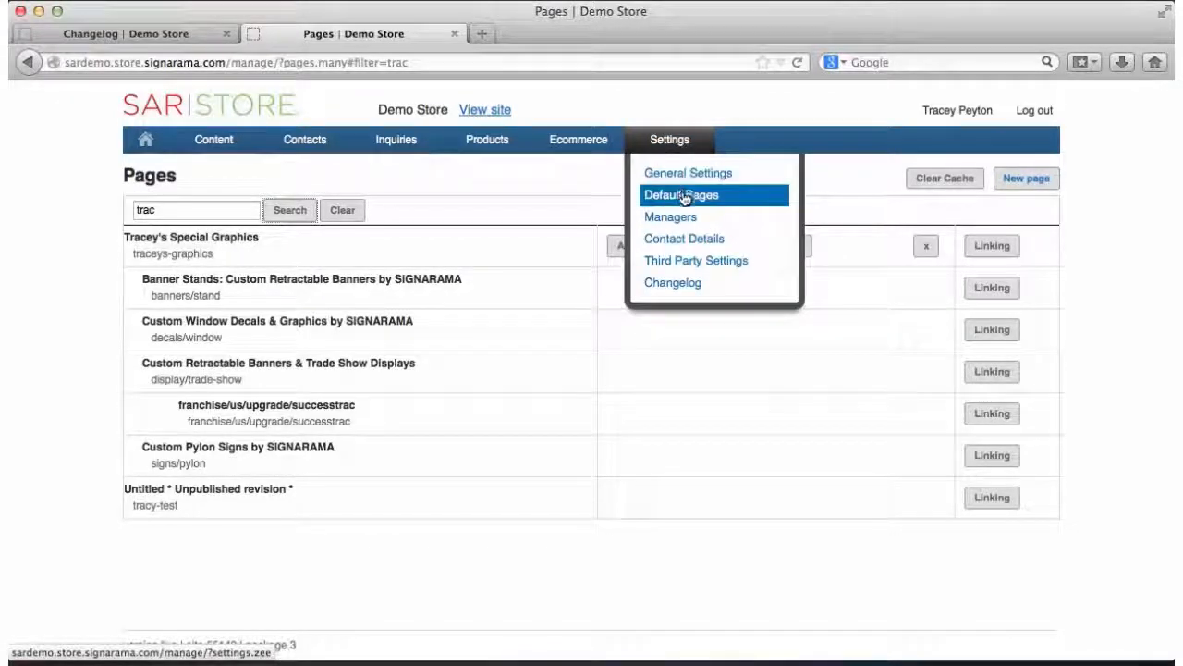
click(683, 196)
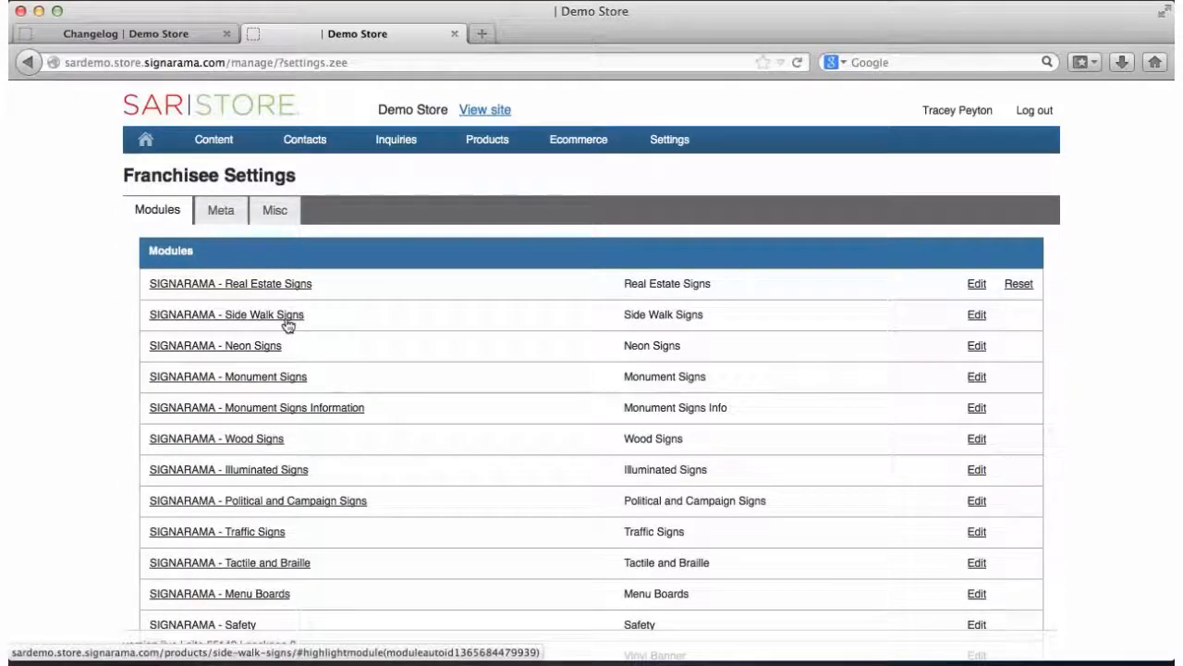
scroll(286, 323, down, 5)
scroll(286, 323, down, 6)
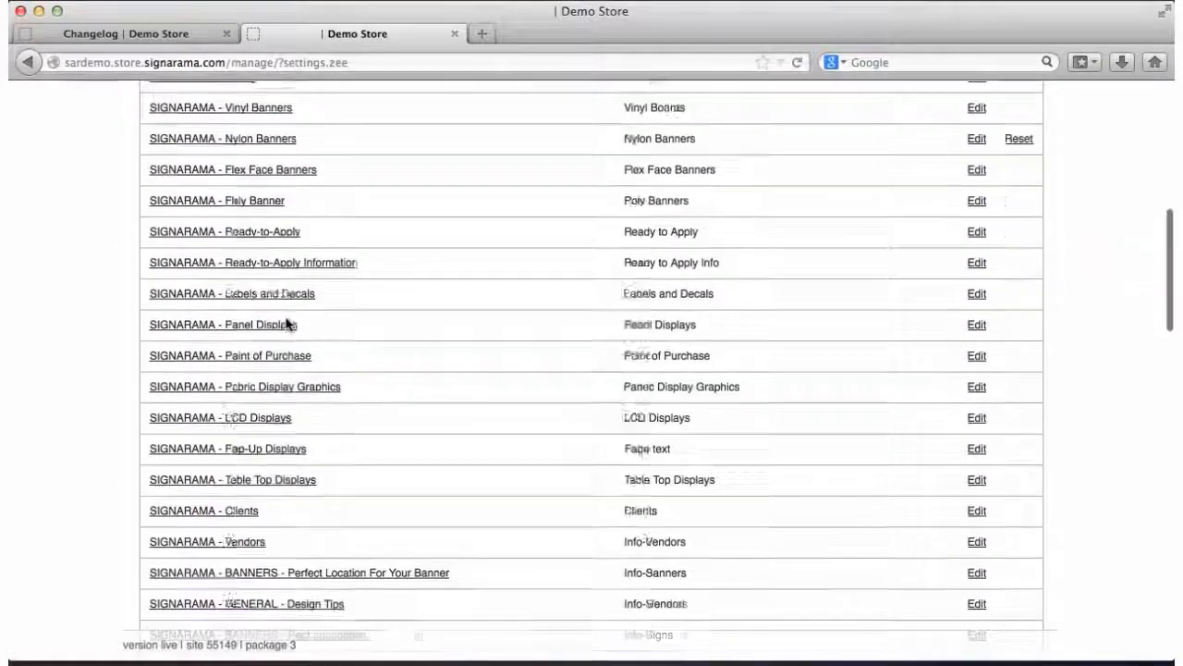
scroll(285, 322, down, 15)
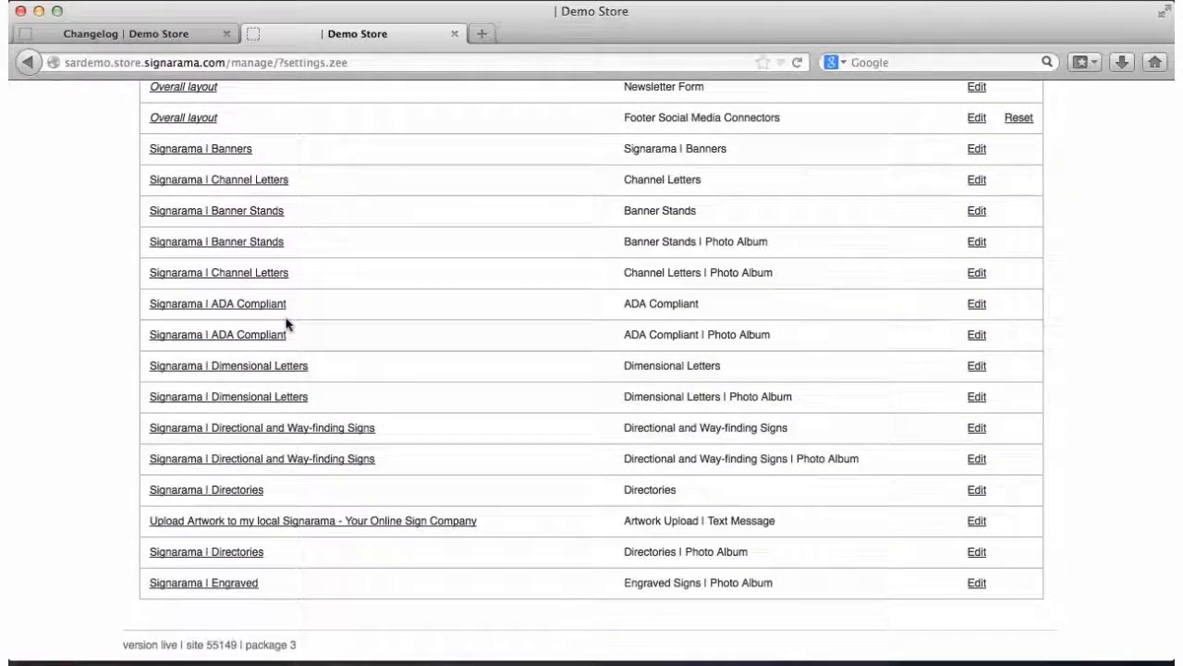
scroll(717, 286, up, 4)
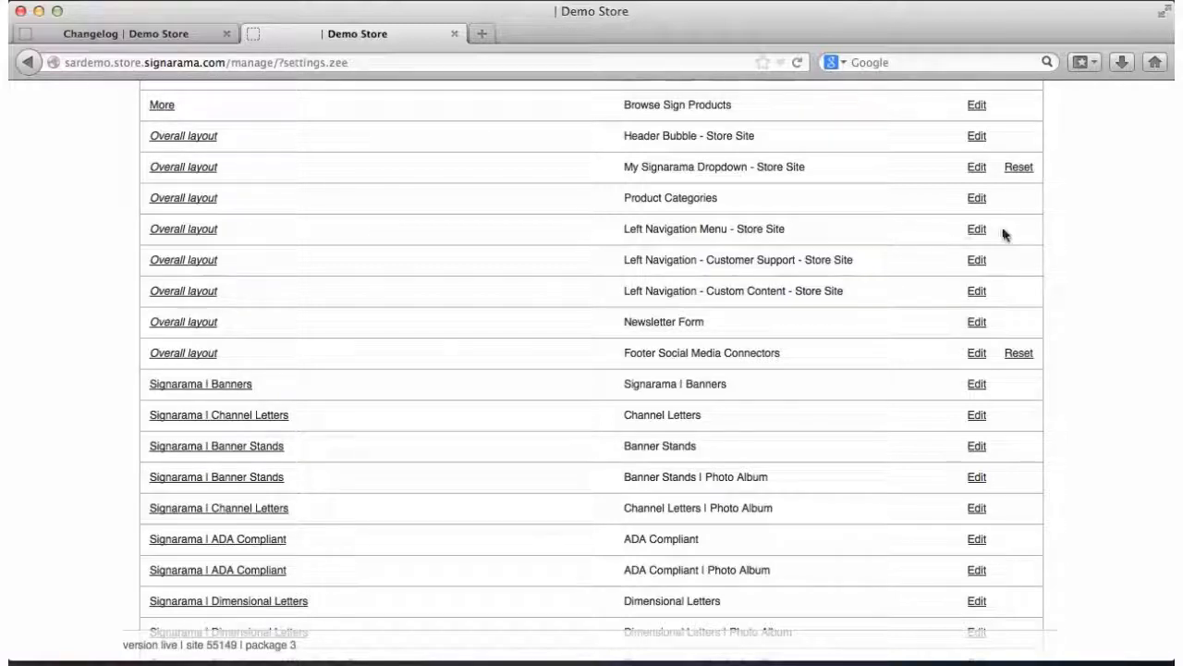
click(977, 229)
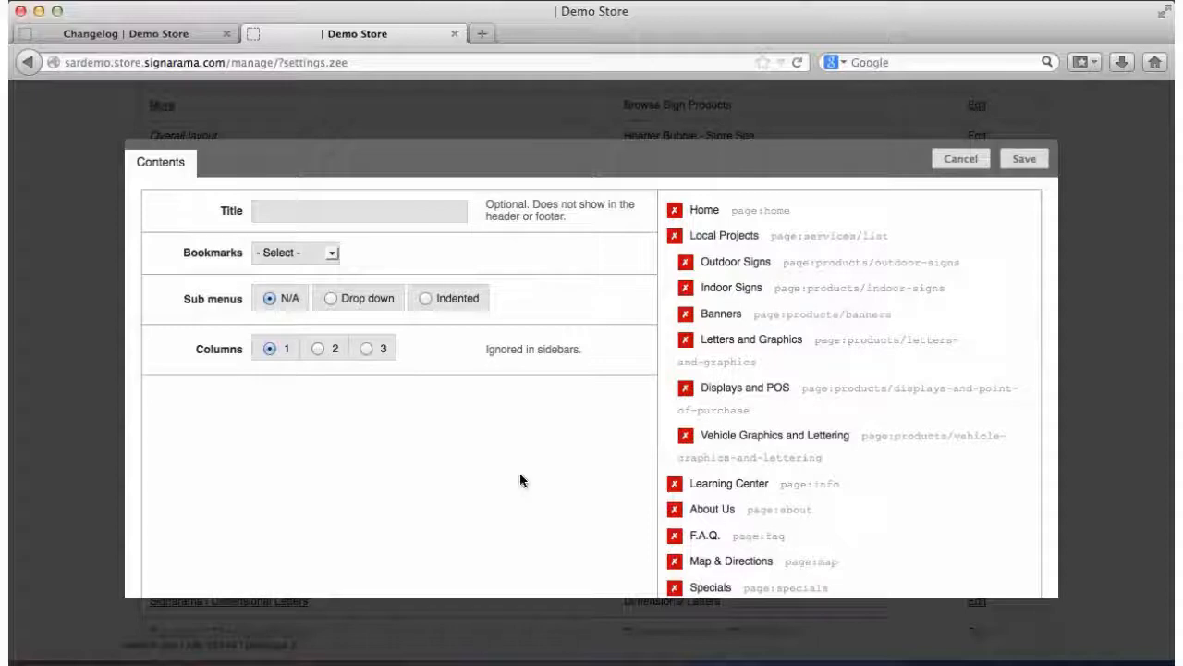
- Insert a Page bookmark for the custom special graphics page into the left navigation menu
click(333, 255)
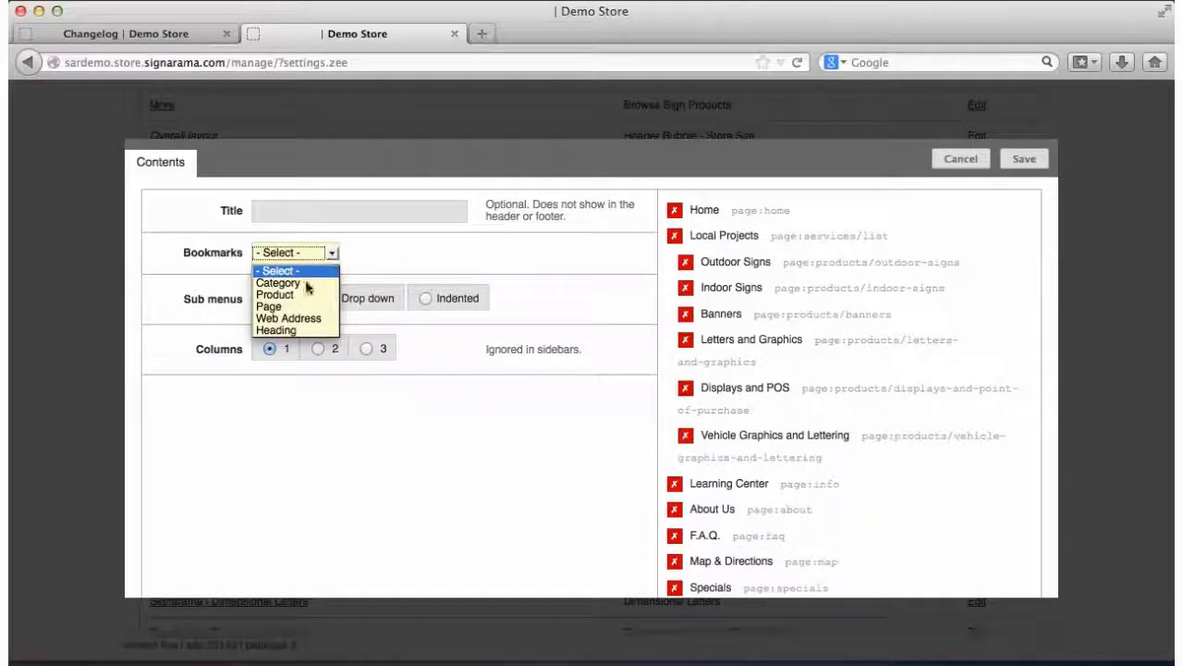
click(274, 307)
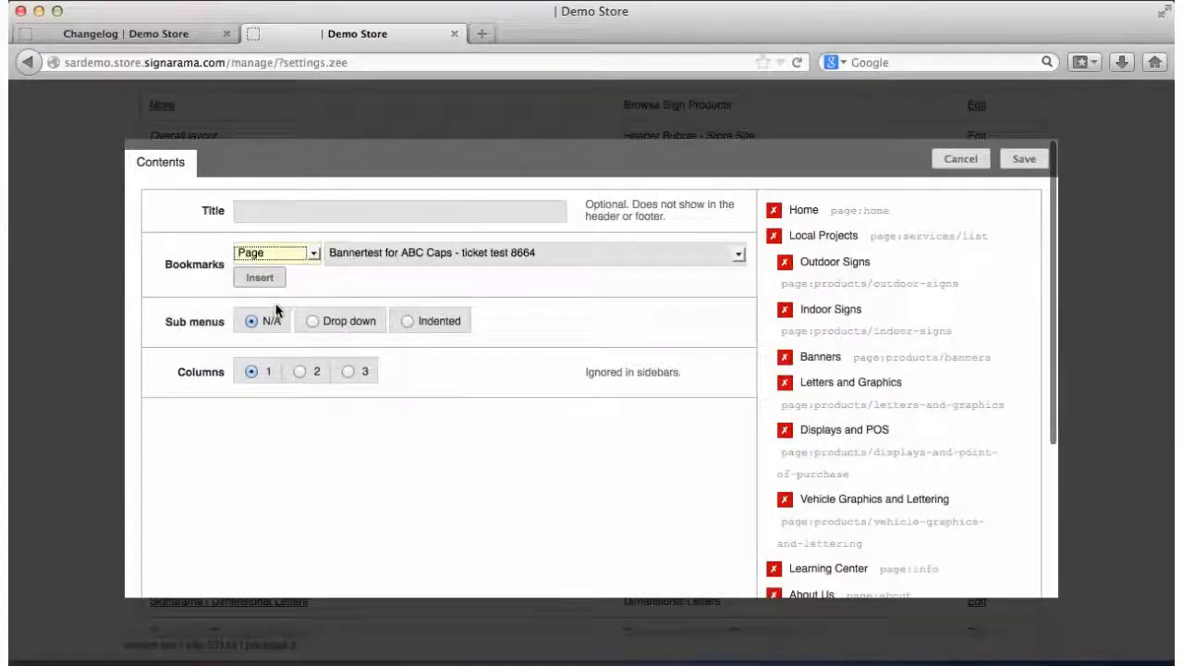
click(738, 257)
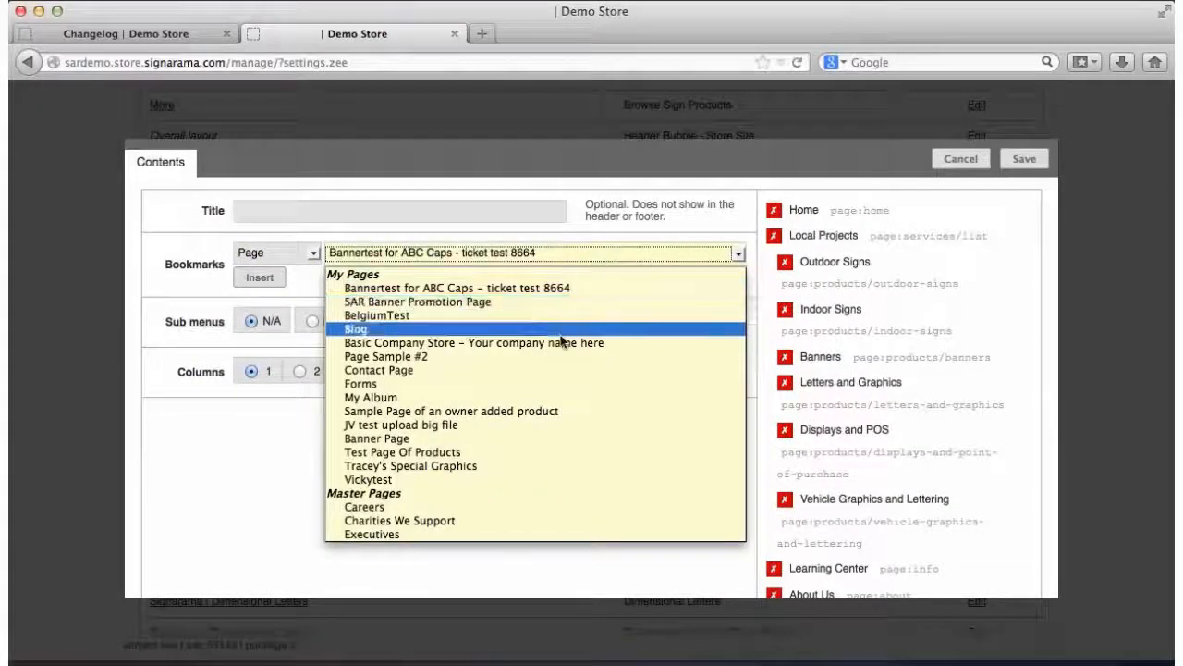
click(462, 465)
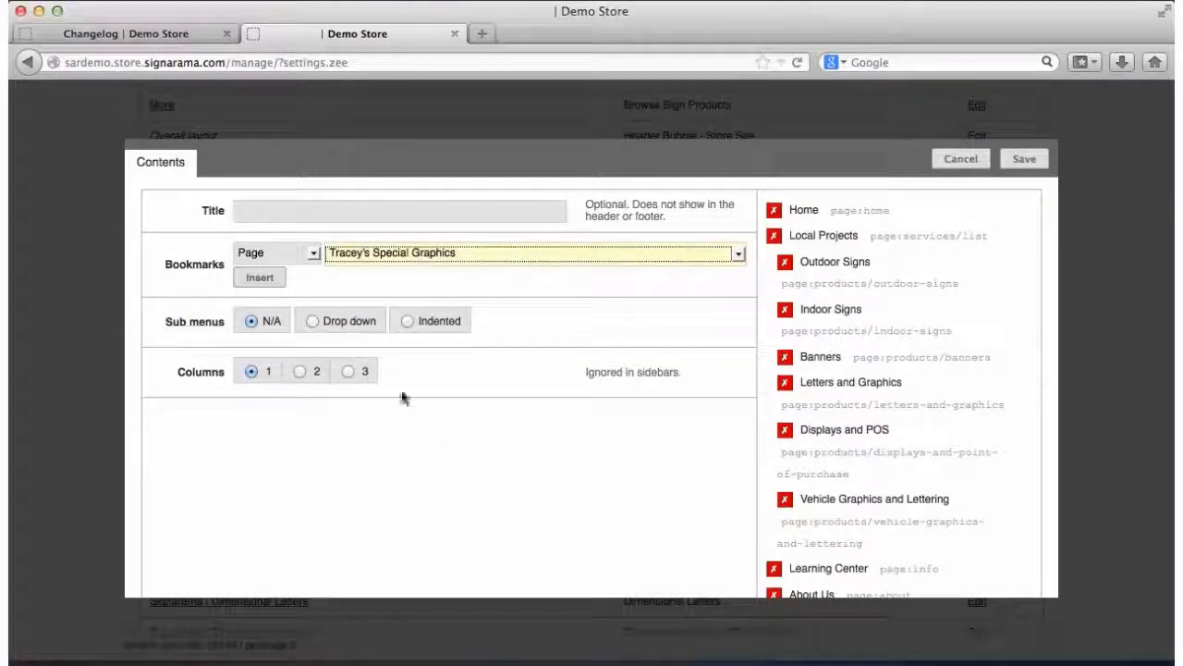
click(262, 279)
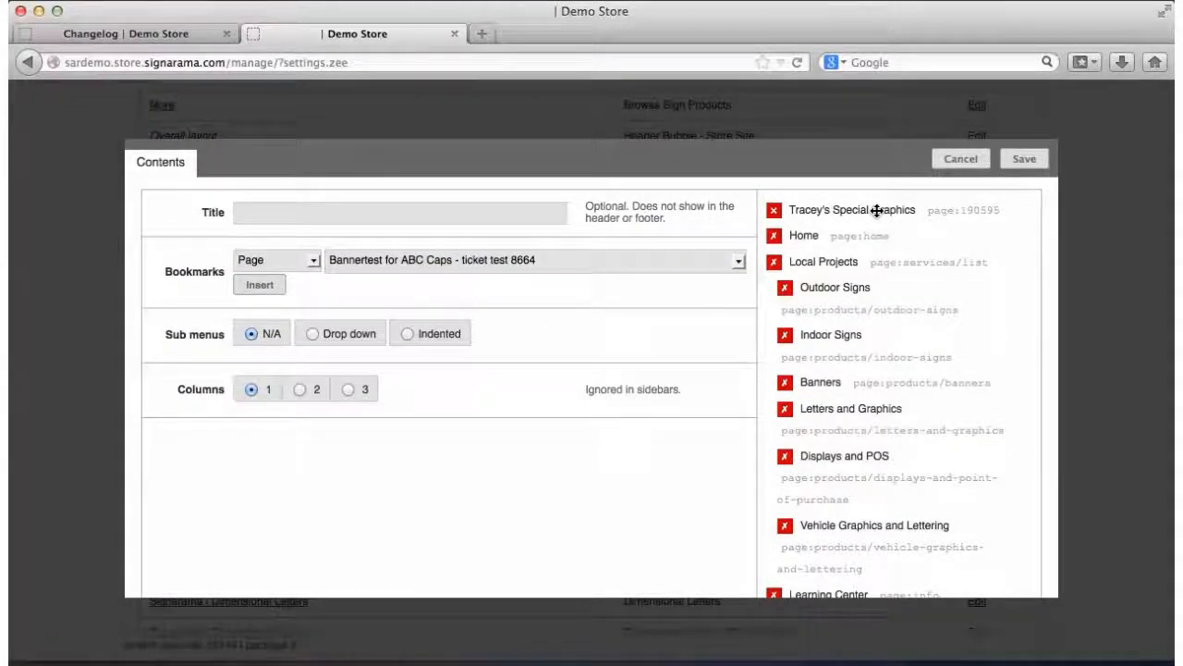
- Place the new special graphics entry directly below Home as a top-level item and save the navigation module
drag(877, 210, 885, 234)
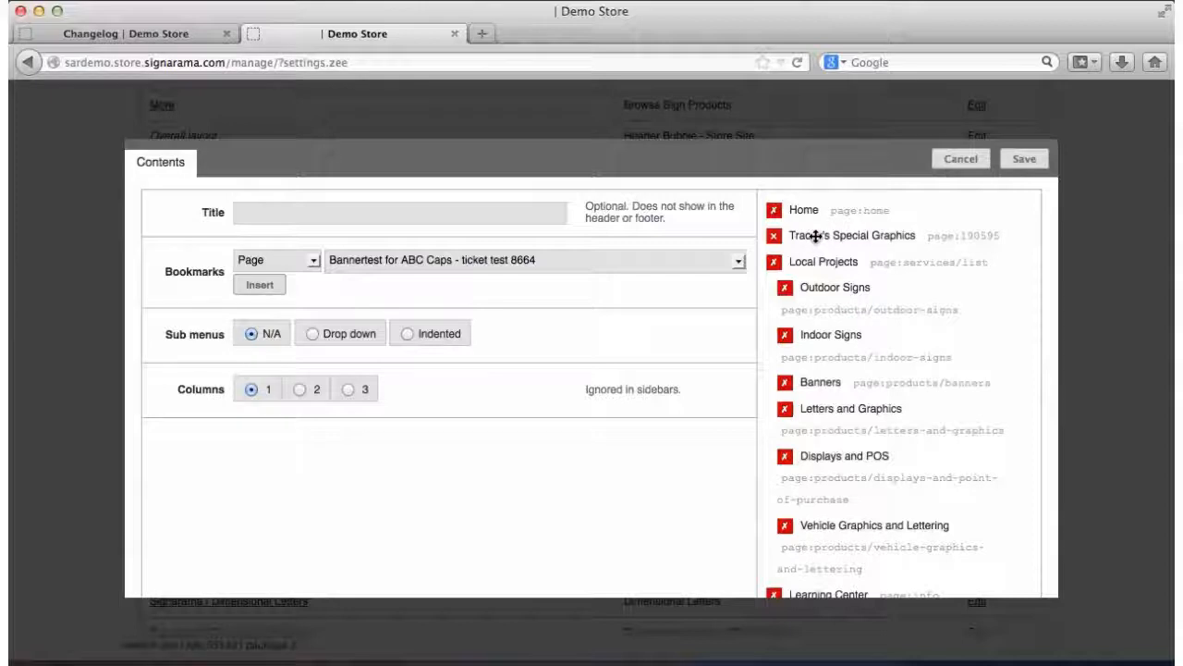
drag(815, 236, 848, 234)
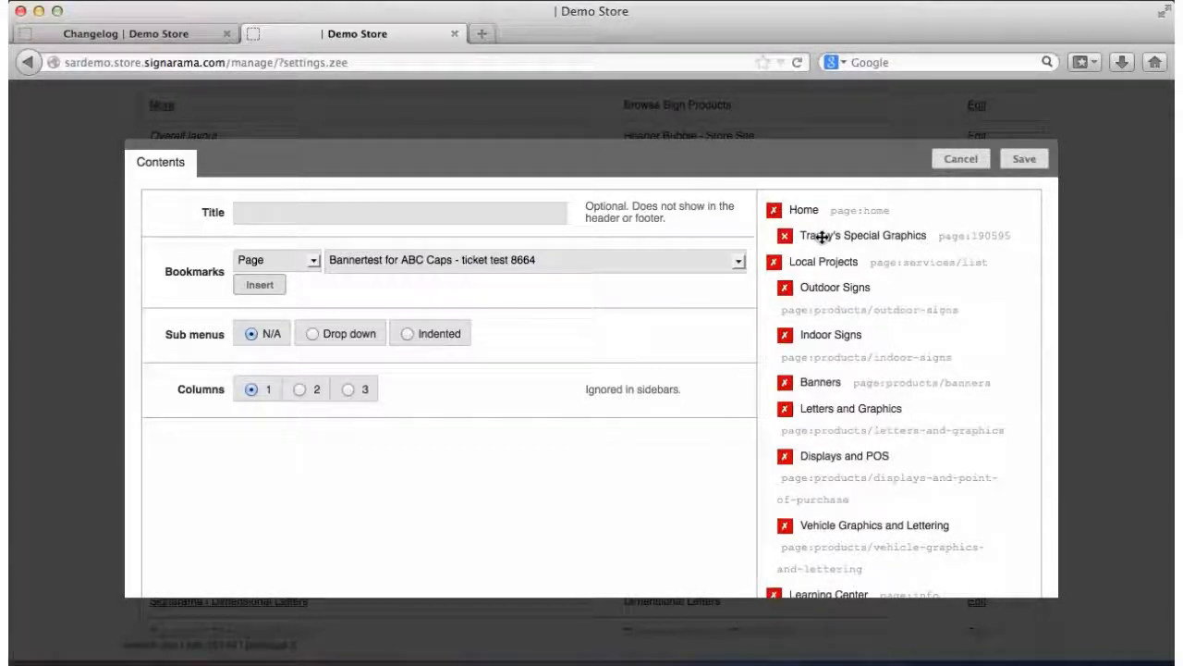
drag(822, 237, 812, 237)
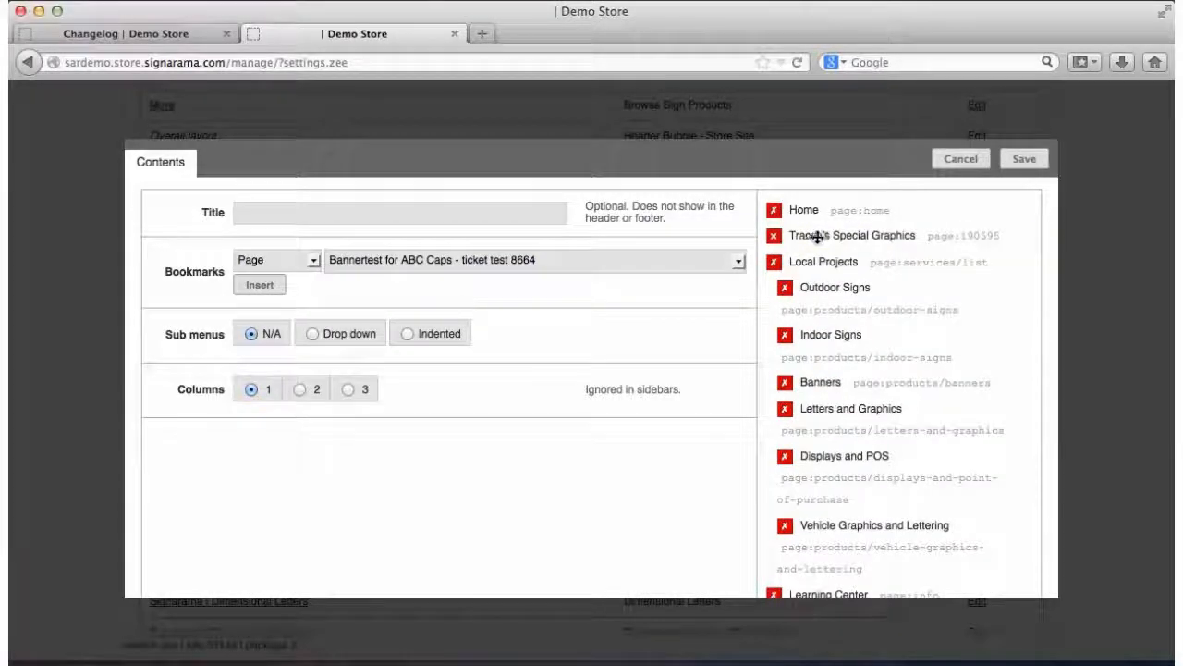
click(1027, 160)
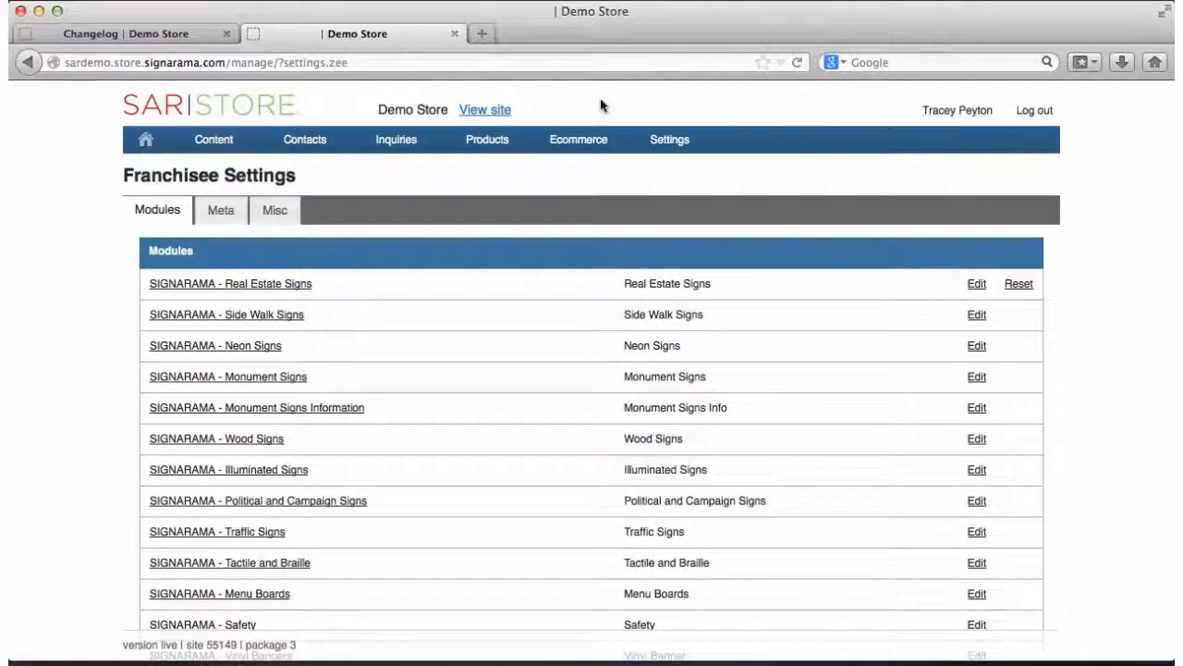
- View the store site and follow its new navigation link to the custom special graphics page
click(481, 114)
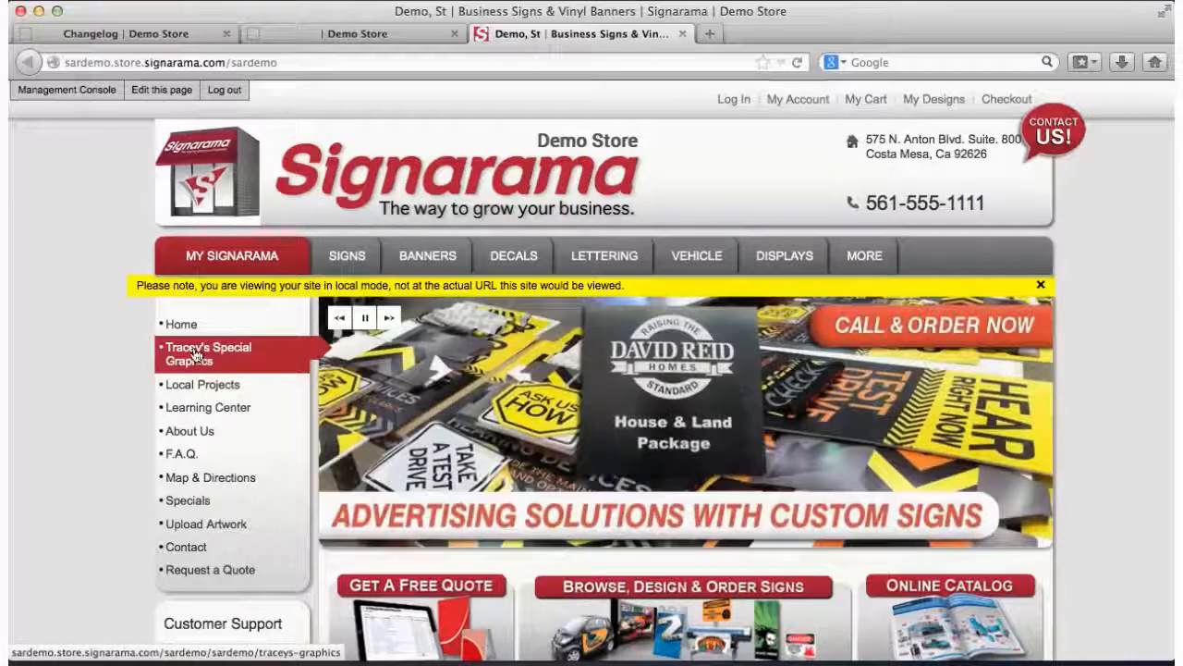
click(195, 356)
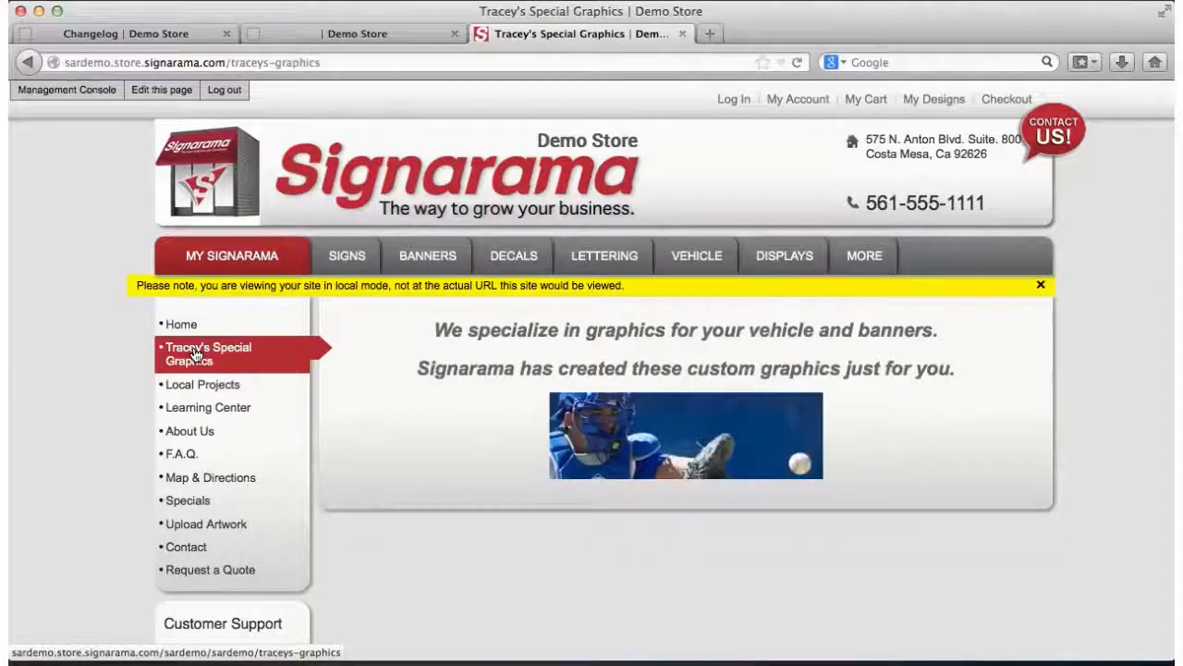